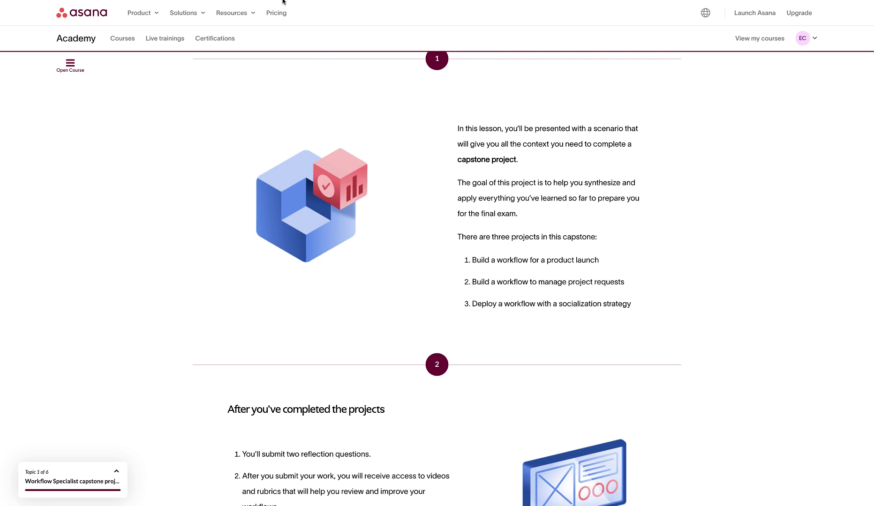
Step: Leave the Biometric Boarding and Security plan and bring up the Asana Portfolios page
key(super+Tab)
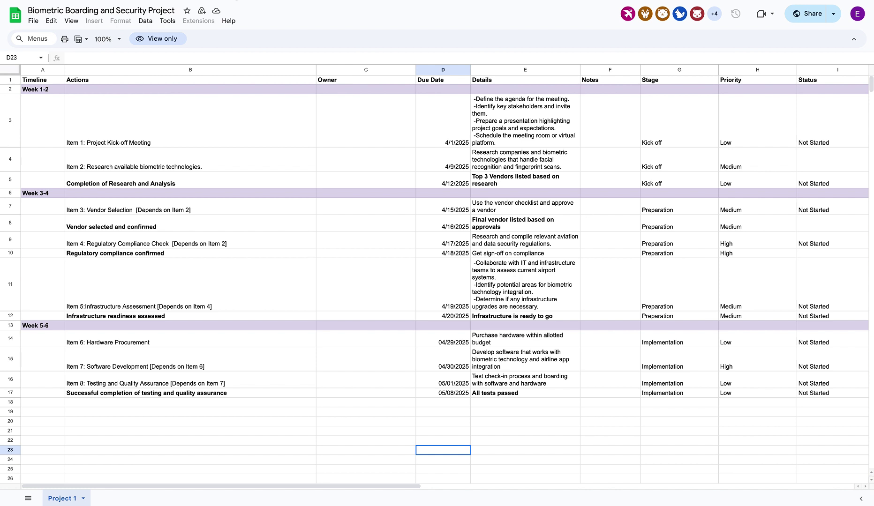
key(ctrl+Tab)
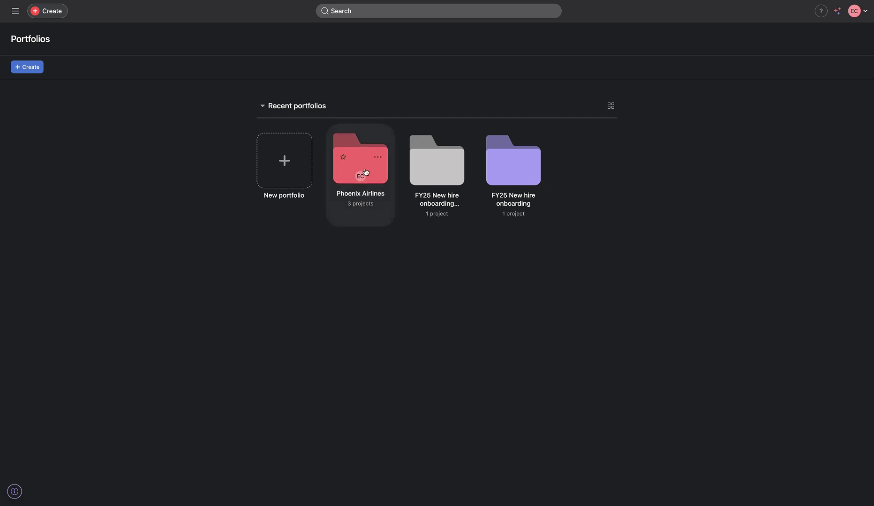
key(ctrl+shift+Tab)
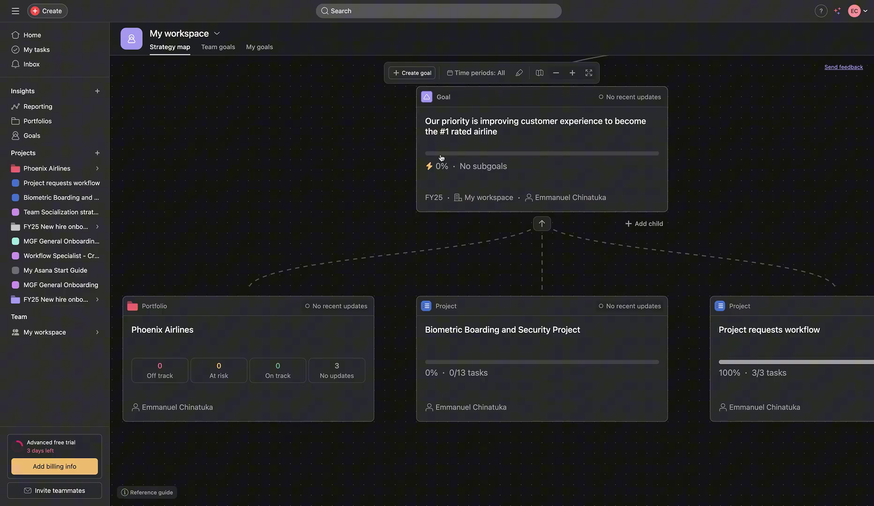
scroll(488, 169, up, 1)
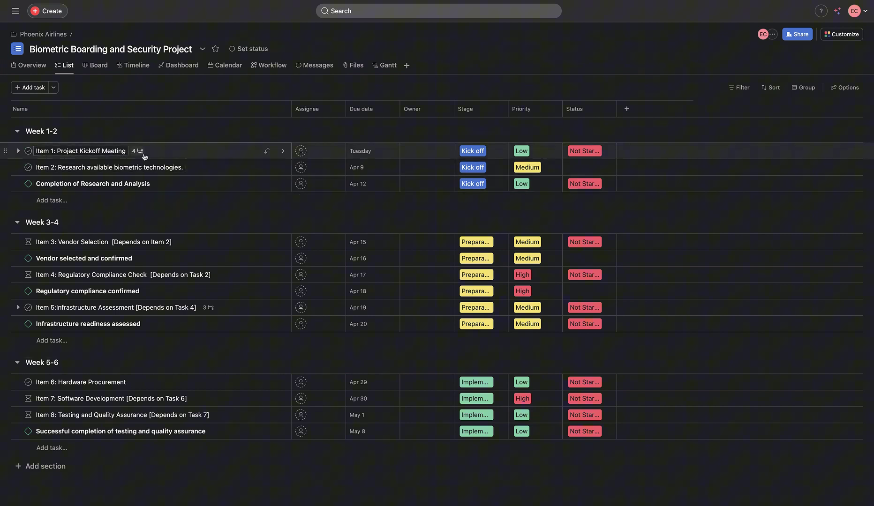
click(164, 152)
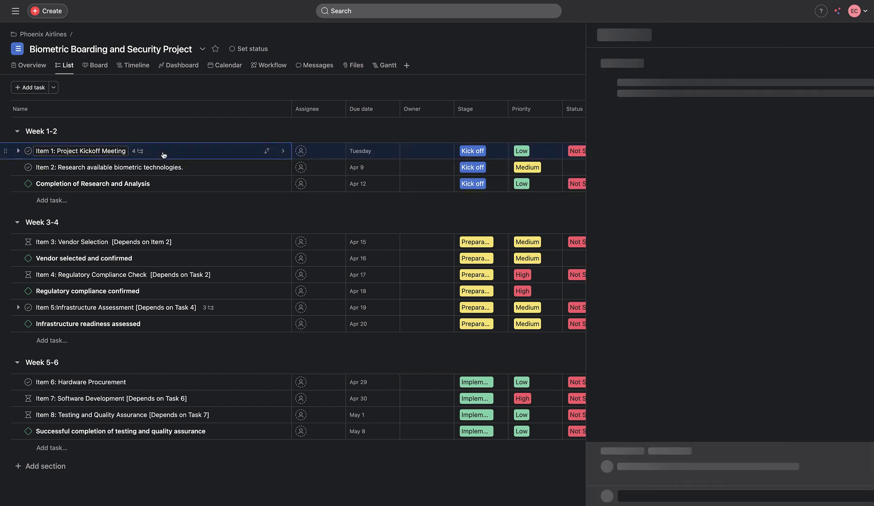
scroll(697, 377, down, 3)
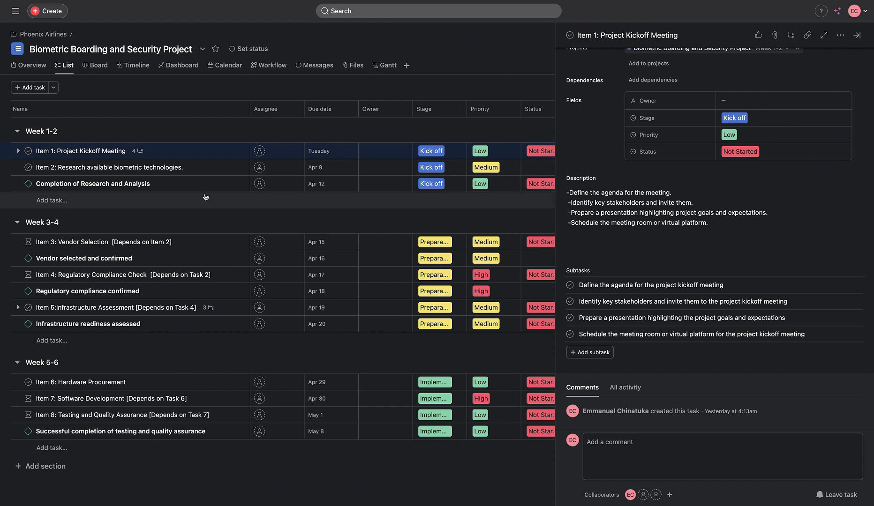
click(15, 187)
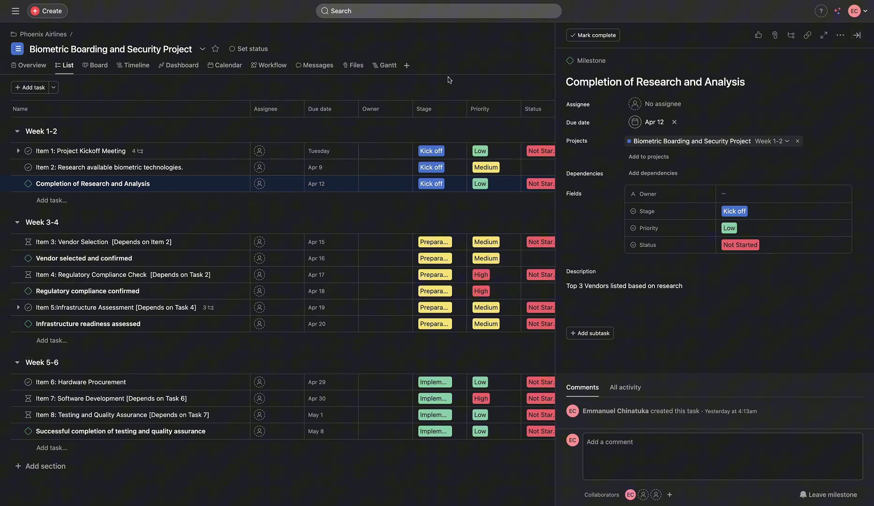
key(Escape)
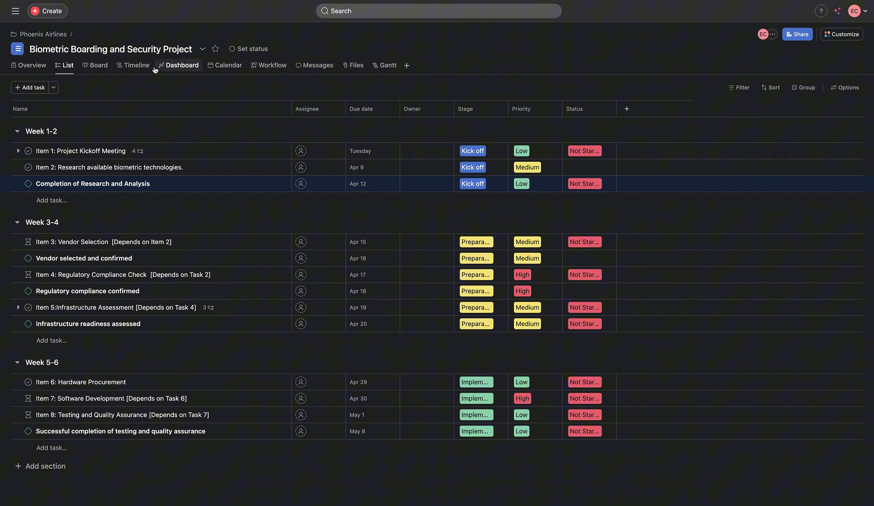
click(136, 65)
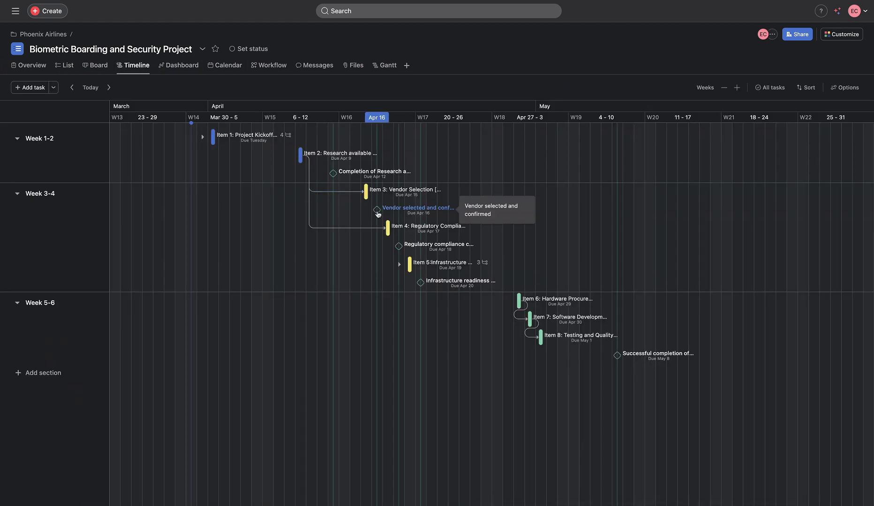
mouse_move(372, 207)
mouse_down()
mouse_move(361, 198)
mouse_move(399, 243)
mouse_move(370, 202)
mouse_up()
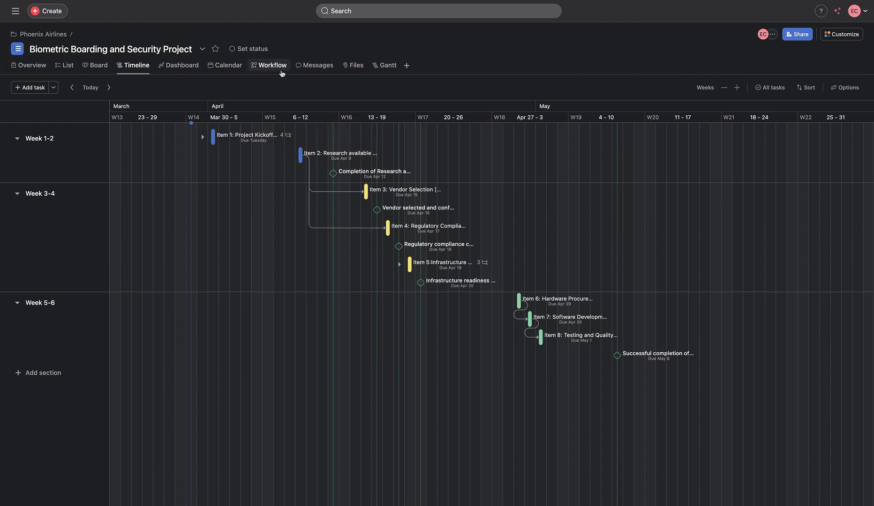
click(375, 66)
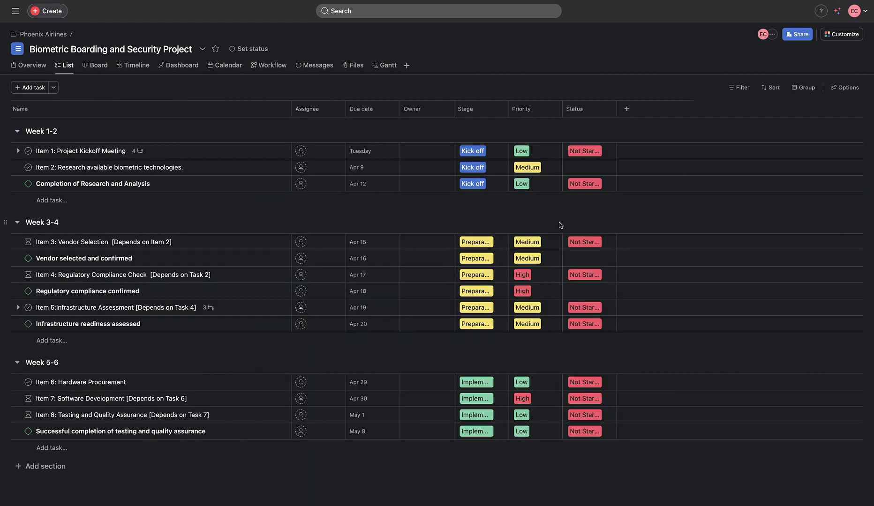
click(472, 150)
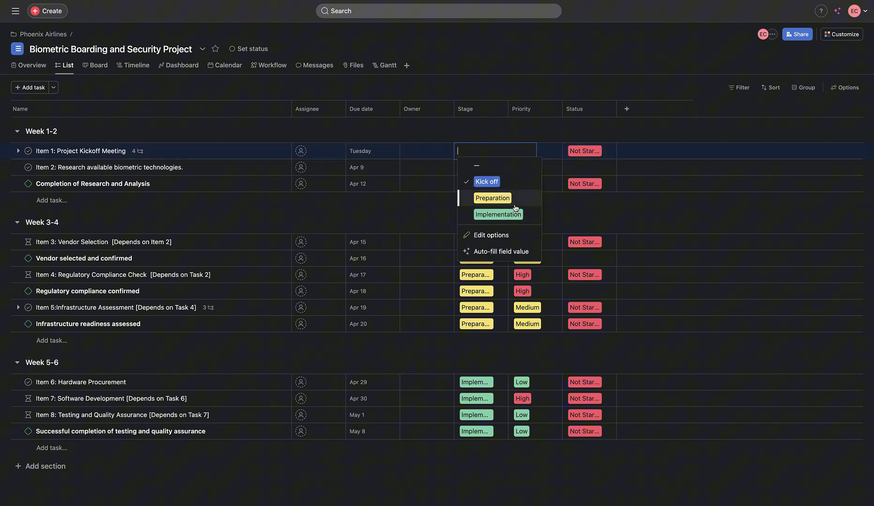
click(658, 197)
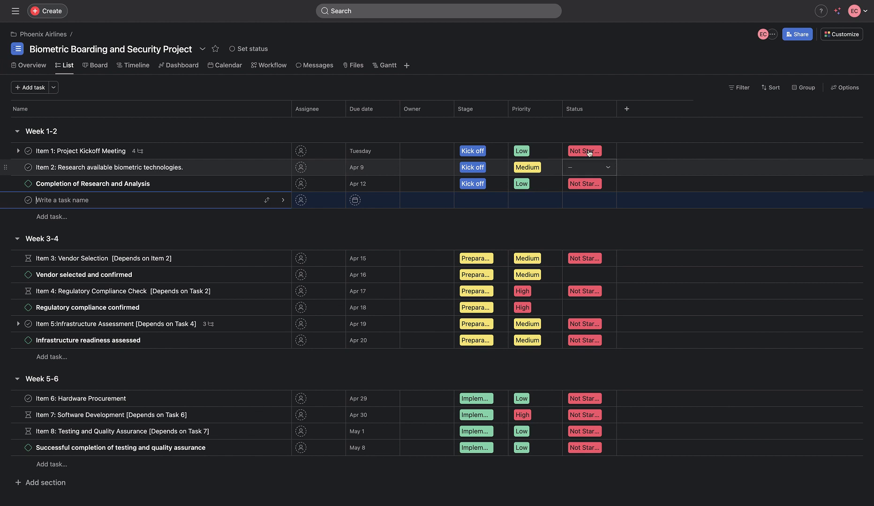
click(589, 152)
click(589, 152)
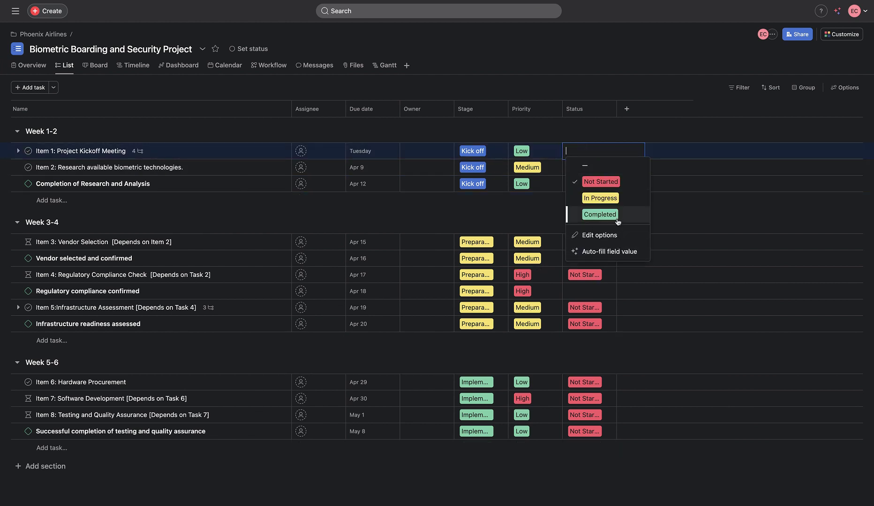
click(726, 204)
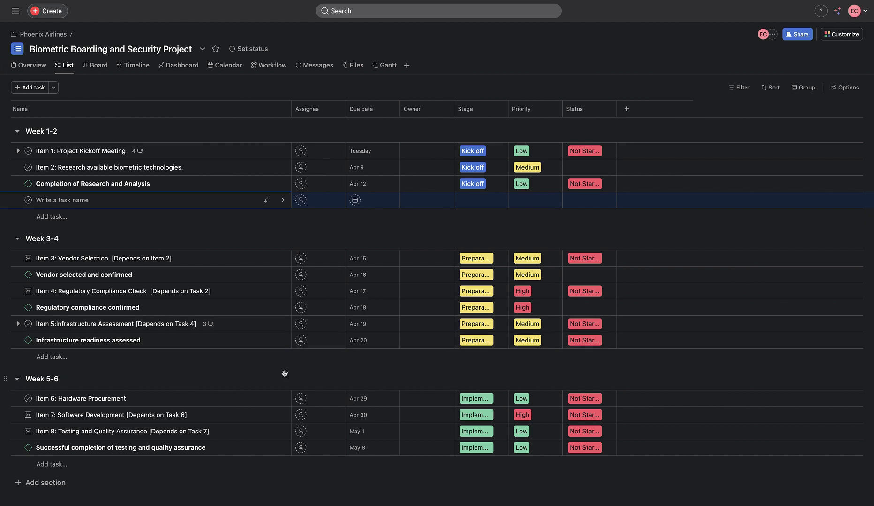
click(322, 153)
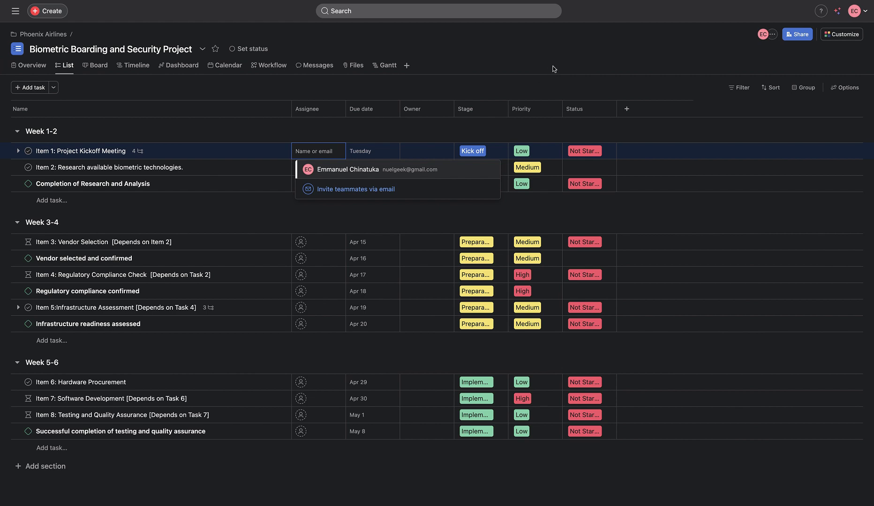
key(Escape)
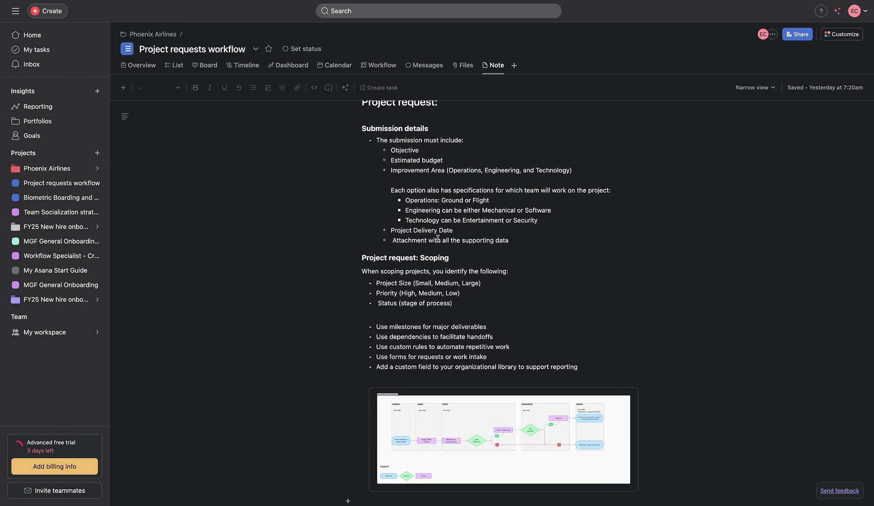
Step: Scroll down the workflow note and view the embedded Project request process map full size
scroll(437, 239, down, 1)
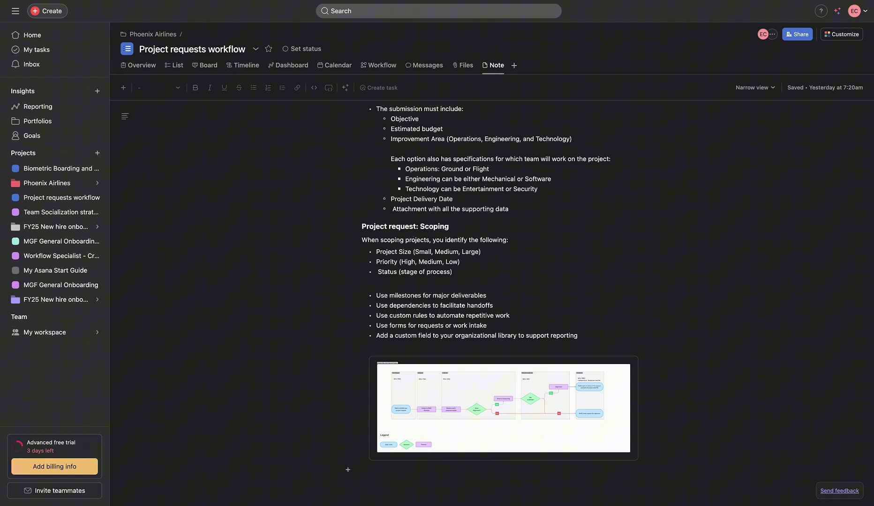
click(470, 384)
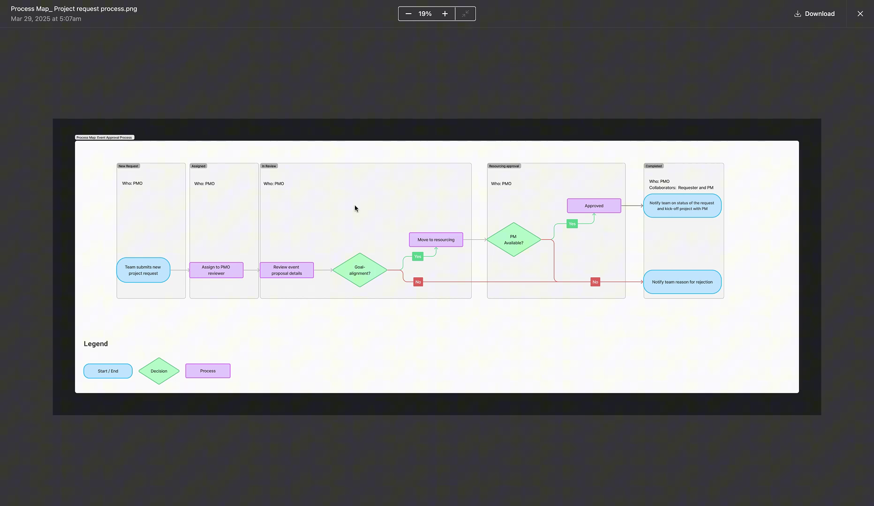
Step: Enlarge and magnify the process map, panning back to its starting point
click(444, 13)
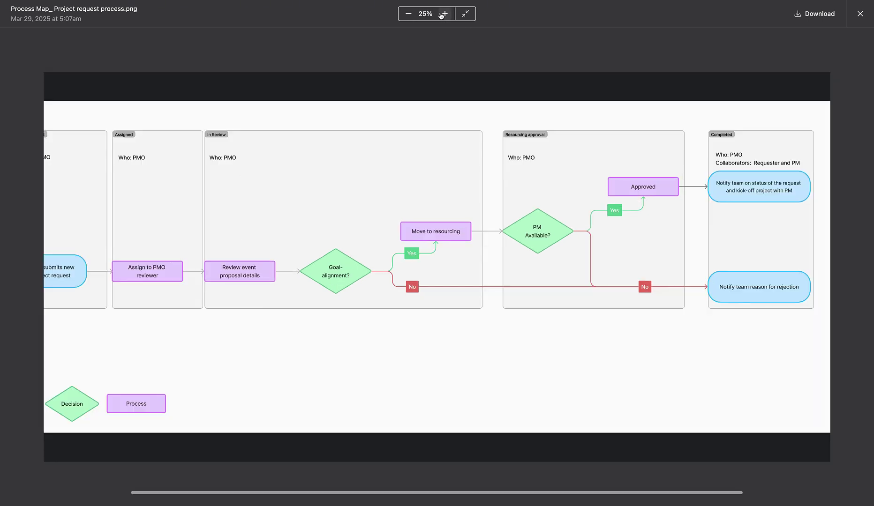
key(ctrl+equal)
scroll(251, 313, left, 1)
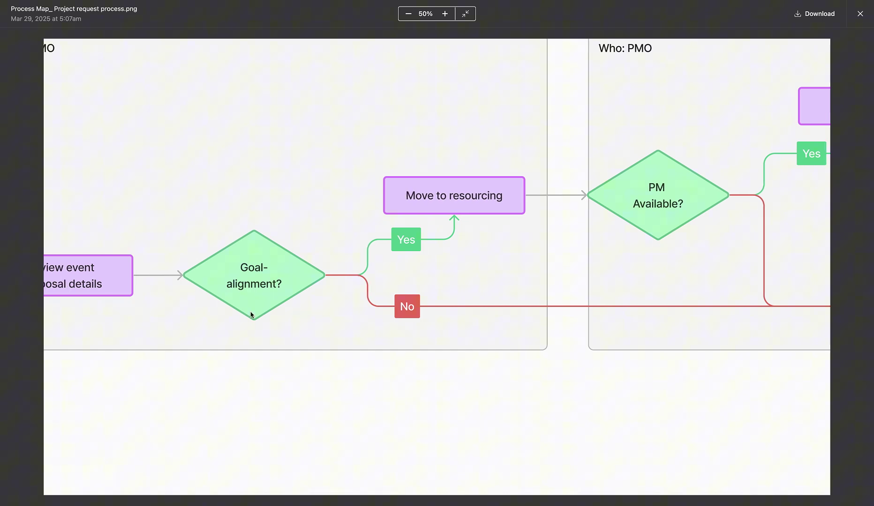
scroll(251, 313, left, 10)
scroll(253, 312, up, 2)
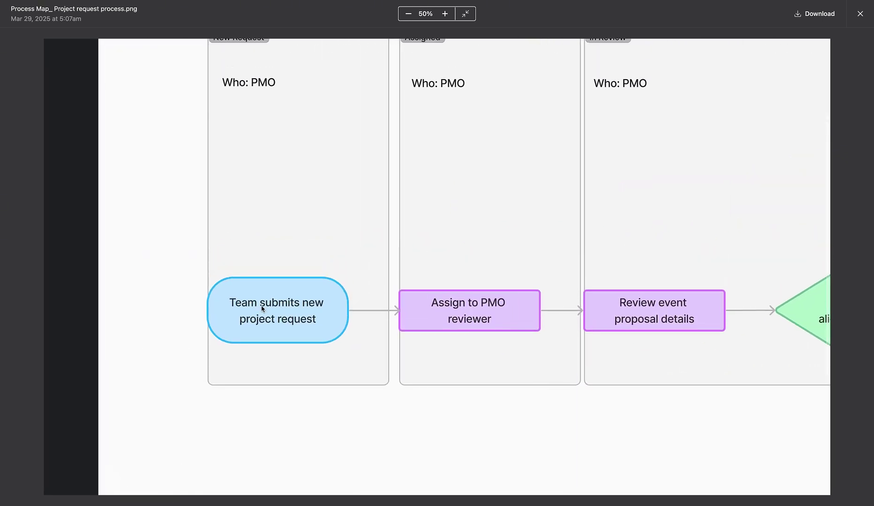
Step: Pan right across the process map to the Completed lane, then close the viewer
scroll(362, 310, right, 1)
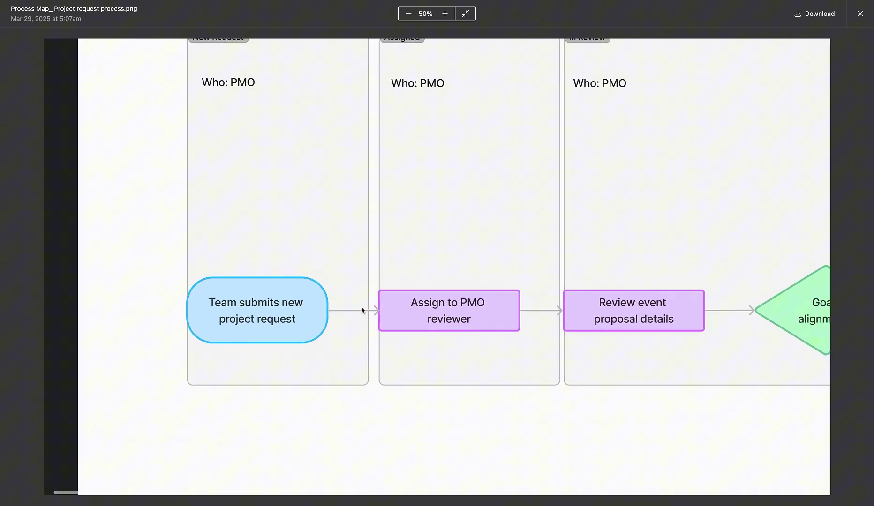
scroll(362, 310, right, 4)
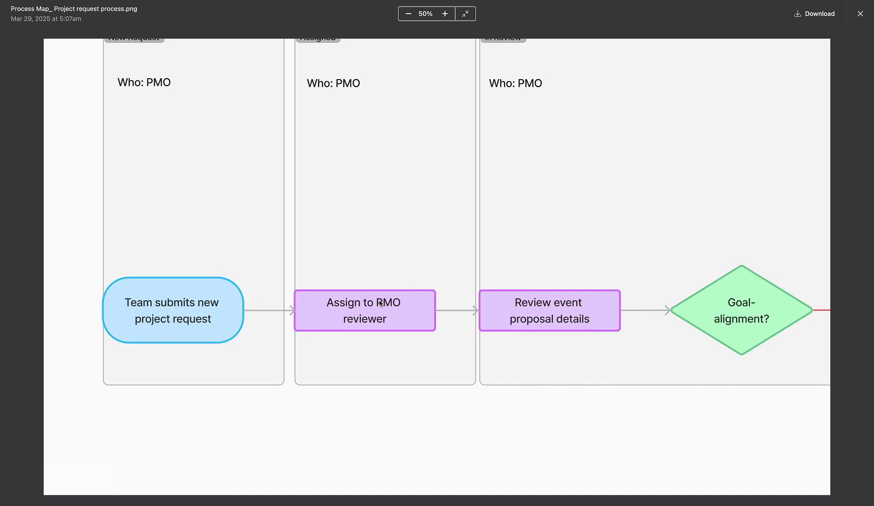
scroll(391, 304, right, 10)
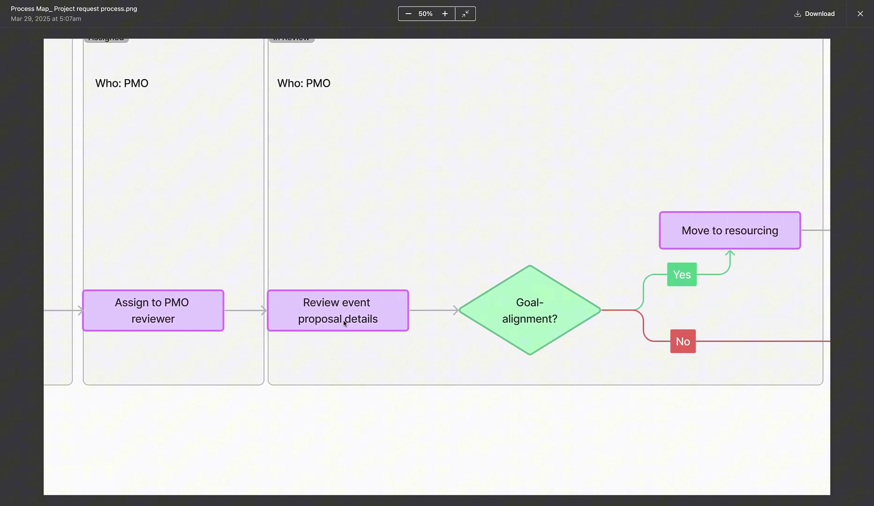
scroll(358, 306, right, 7)
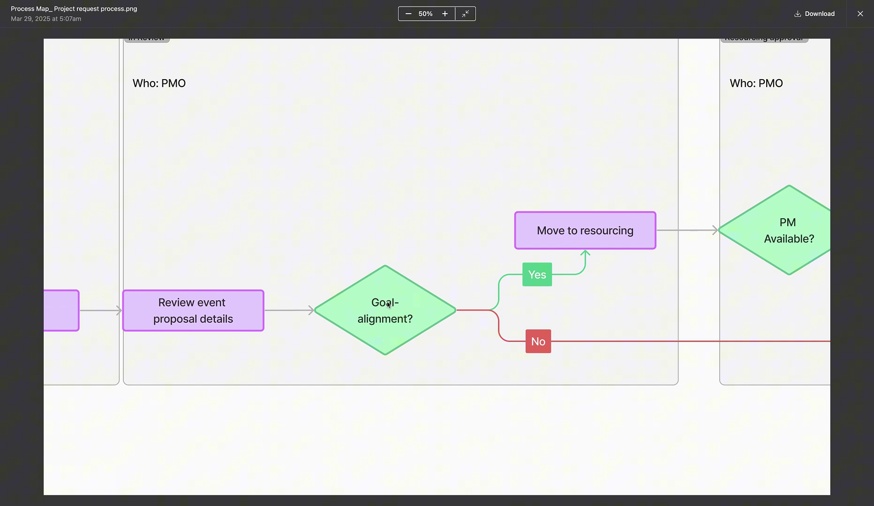
scroll(387, 305, right, 5)
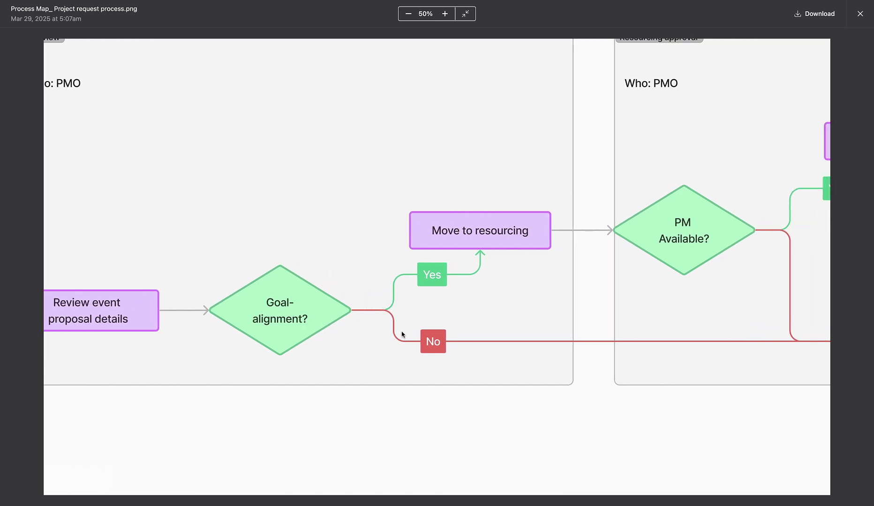
scroll(401, 333, right, 7)
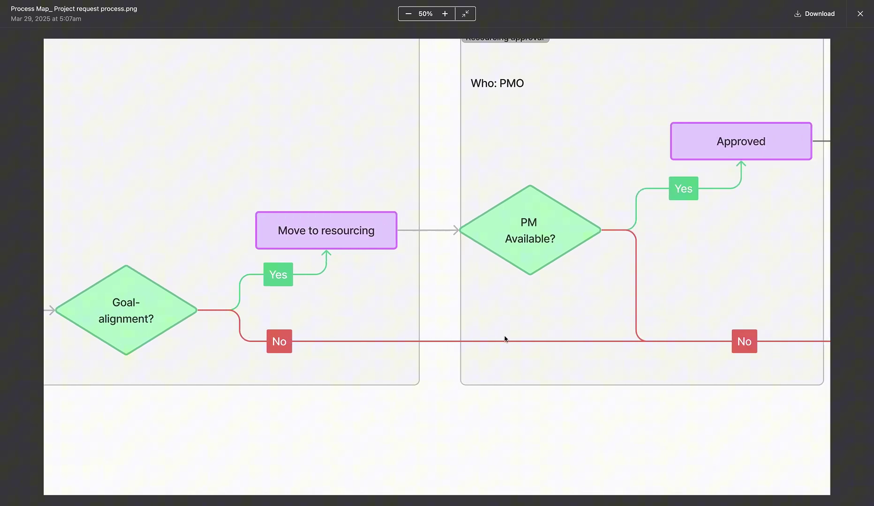
scroll(505, 338, right, 20)
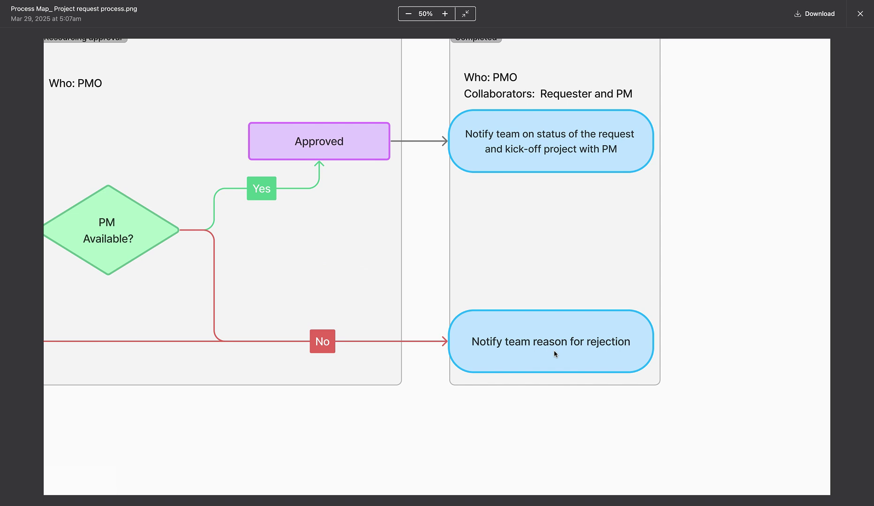
scroll(554, 352, left, 20)
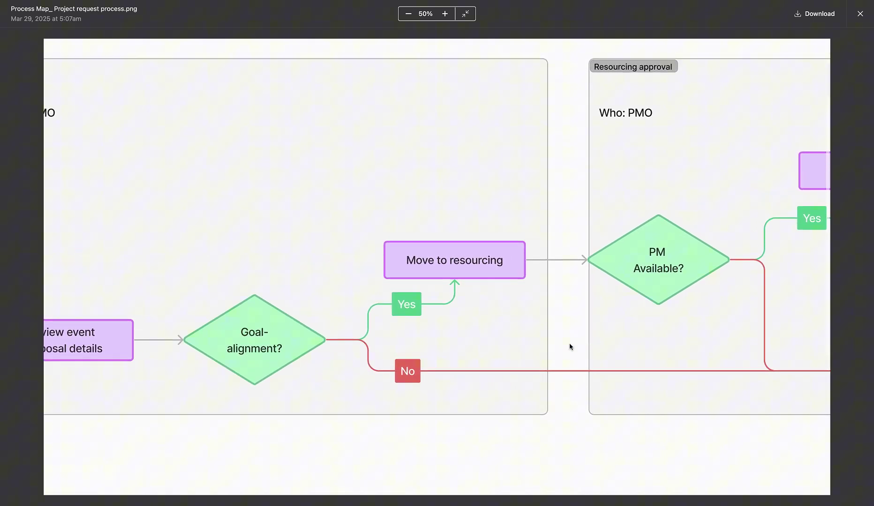
scroll(569, 344, right, 7)
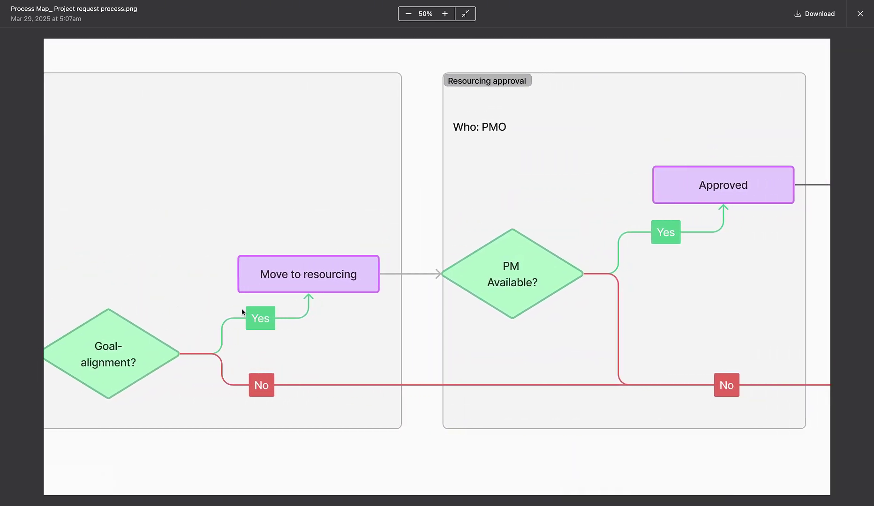
scroll(555, 276, right, 5)
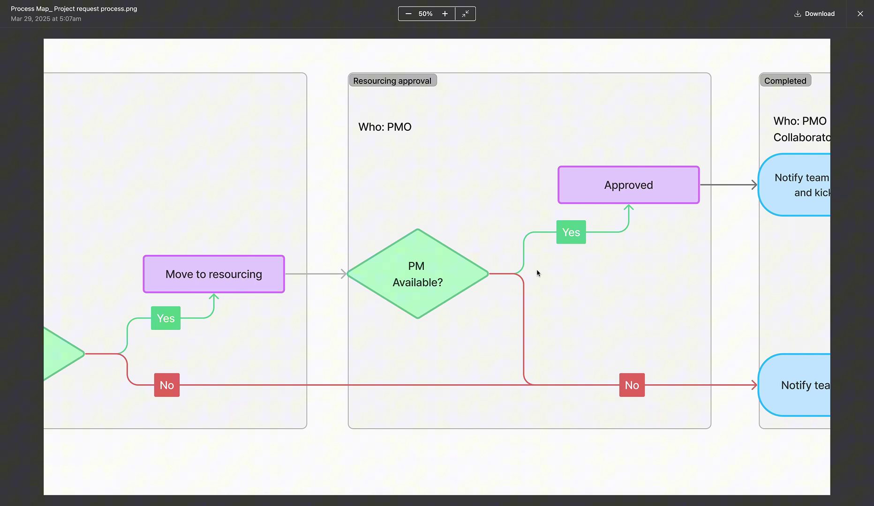
scroll(538, 273, right, 2)
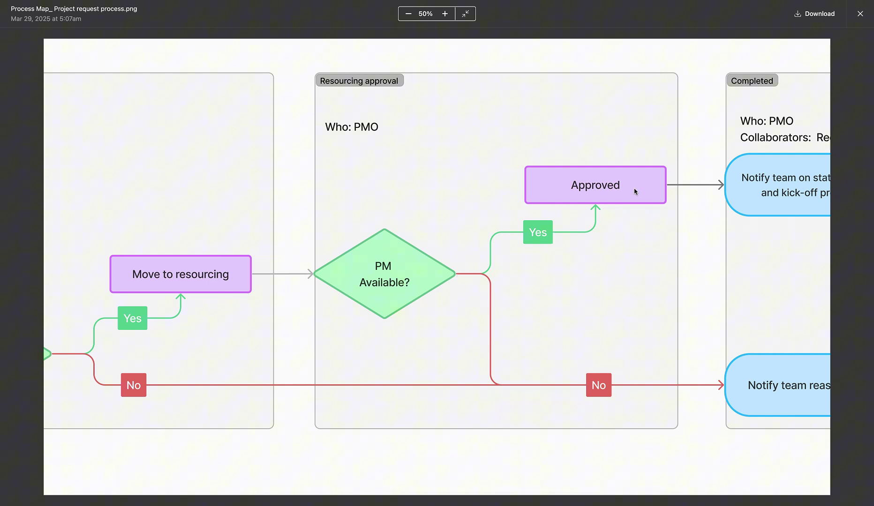
scroll(643, 192, right, 6)
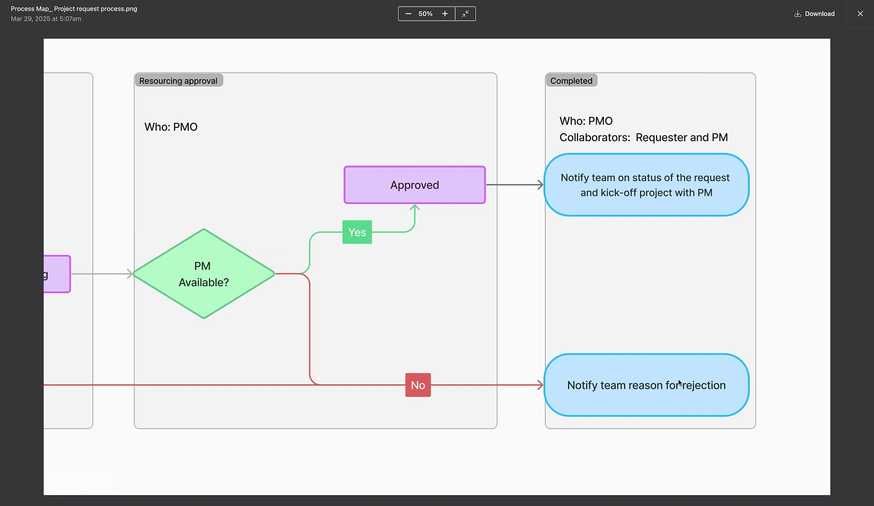
click(860, 15)
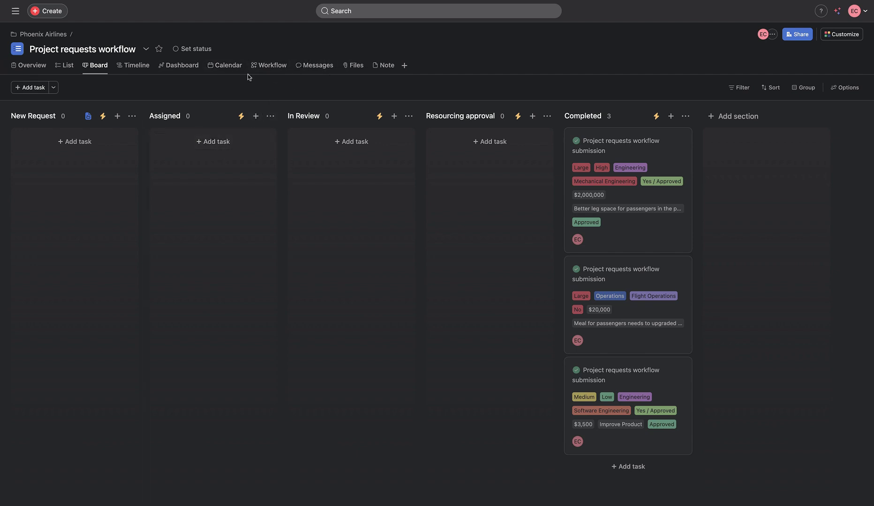
Step: Switch the Project requests workflow from its Board to the Workflow automation page
click(271, 67)
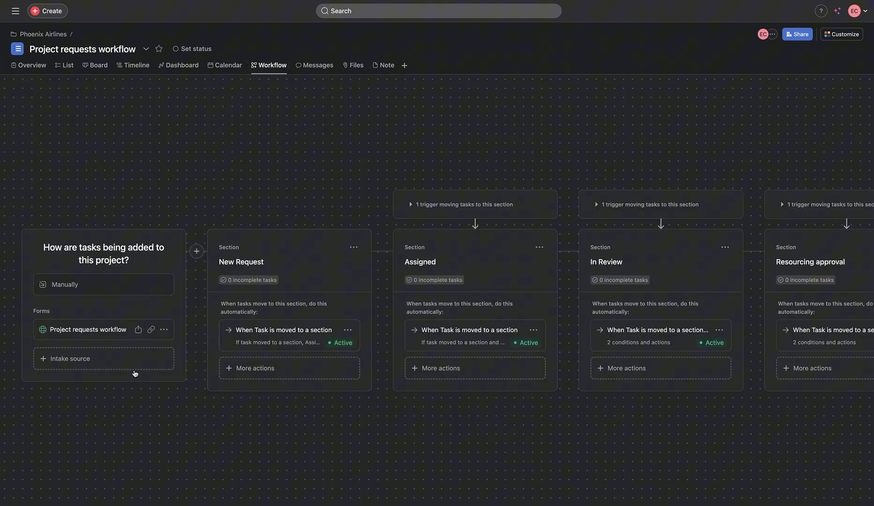
Step: Inspect the New Request rule, then open the Assigned rule that routes sized tasks to In Review
click(31, 71)
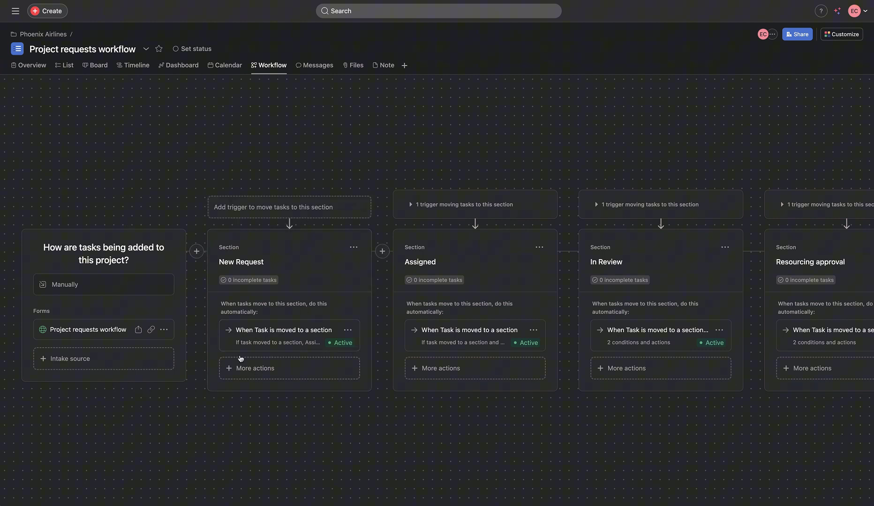
click(295, 335)
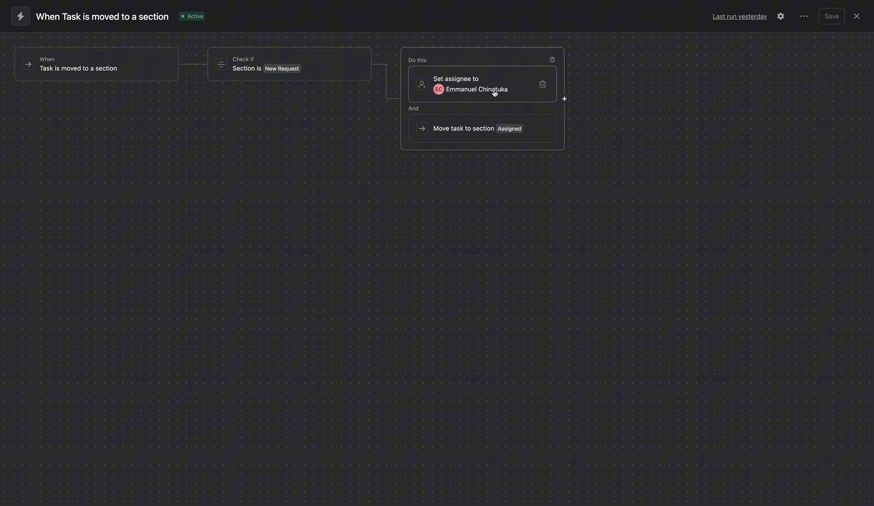
click(856, 17)
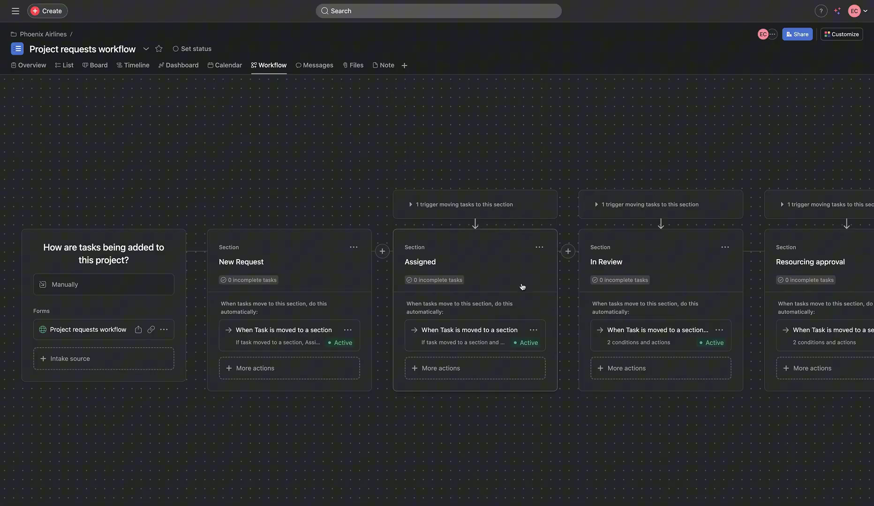
click(497, 341)
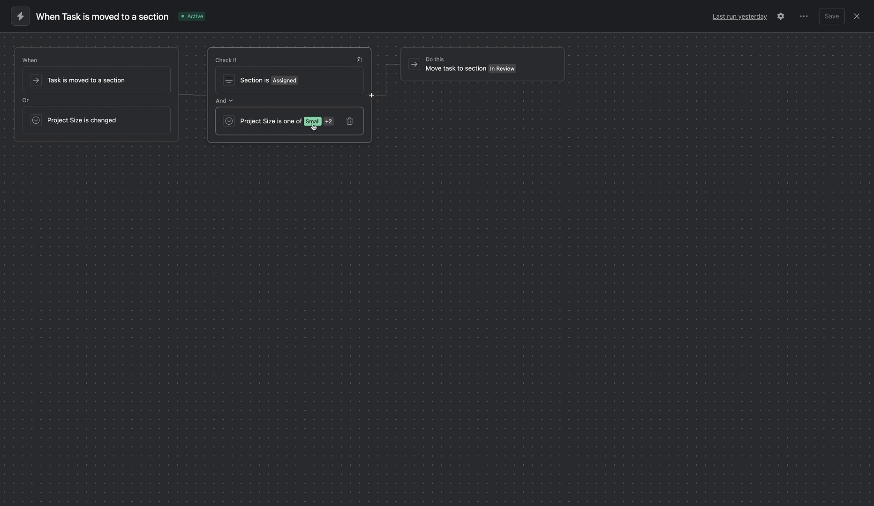
Step: Review the In Review Goal Alignment rule's Yes branch and the Resourcing approval rule, closing each
click(852, 19)
scroll(677, 412, right, 3)
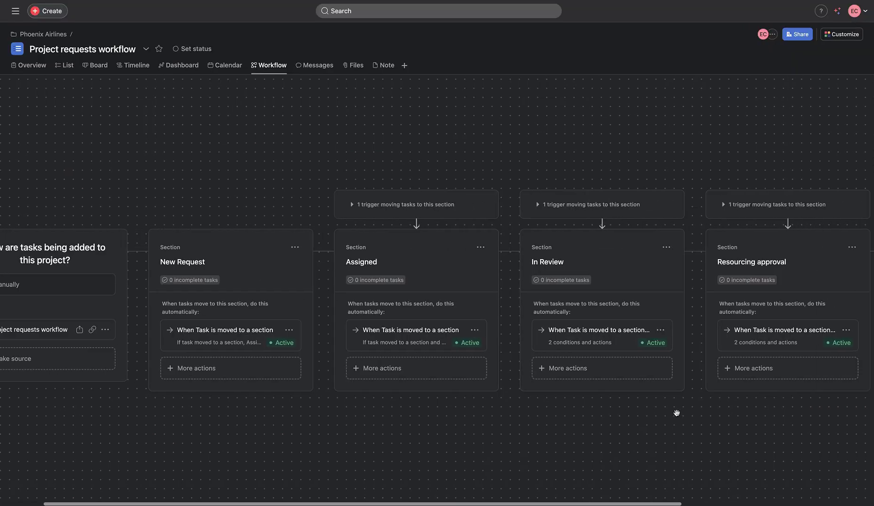
click(605, 345)
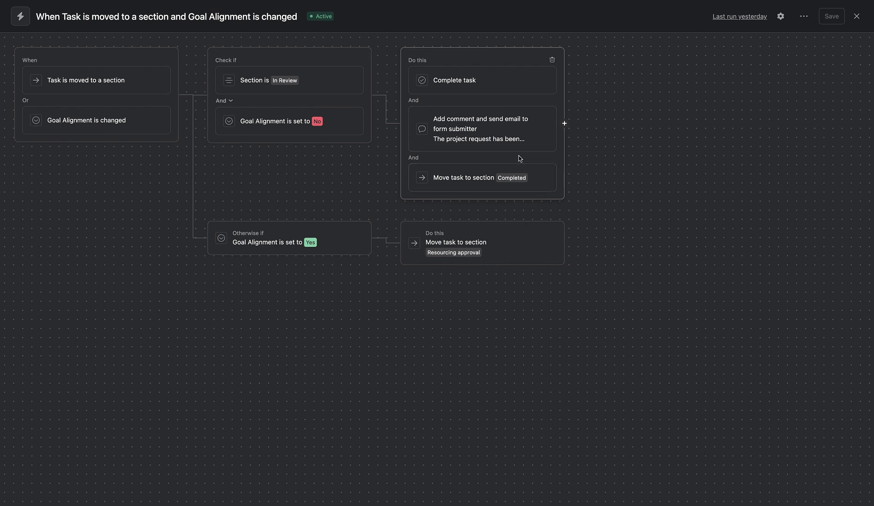
click(240, 247)
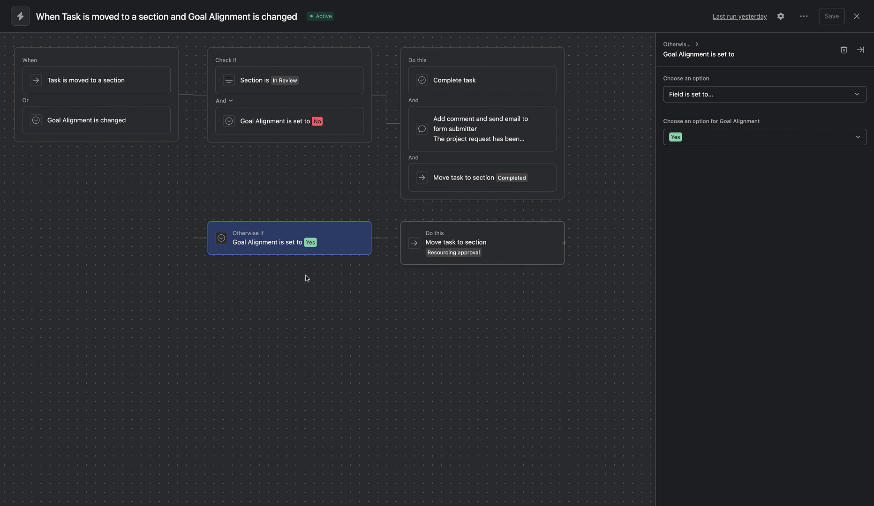
click(856, 17)
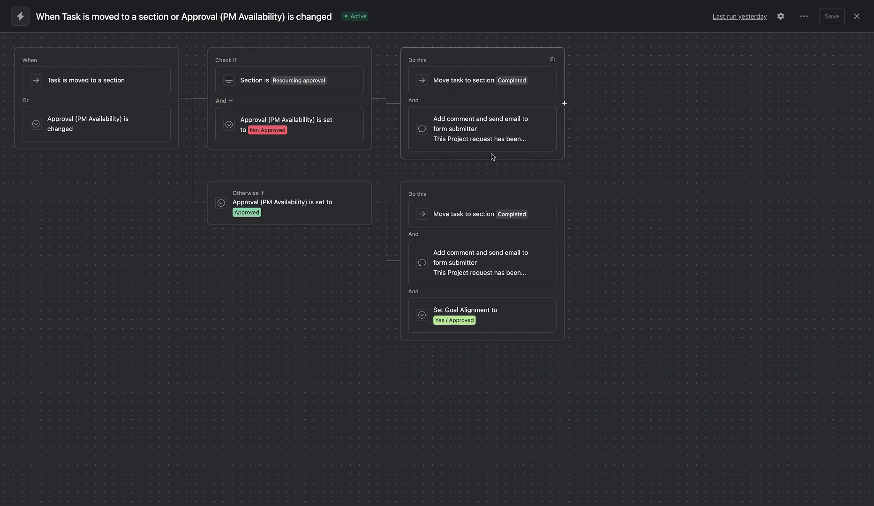
click(859, 22)
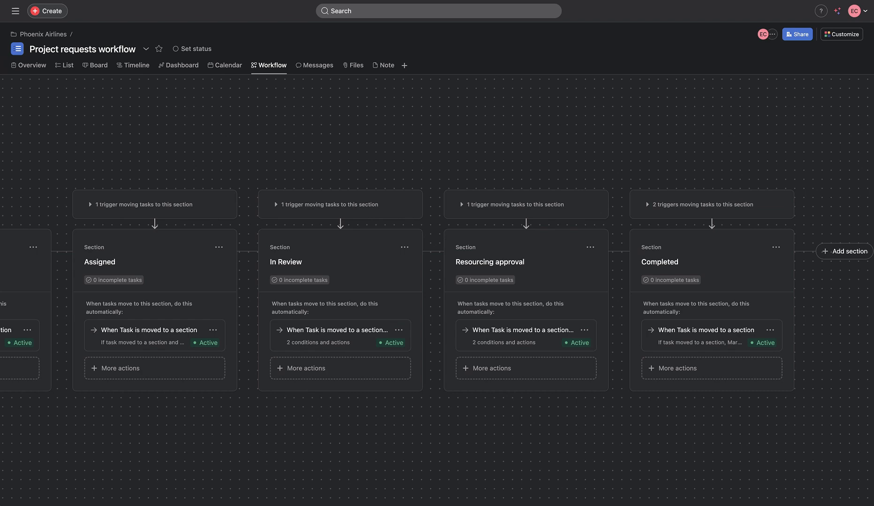
Step: Scroll the Workflow canvas to the intake card and open the Project requests workflow form
scroll(437, 309, left, 5)
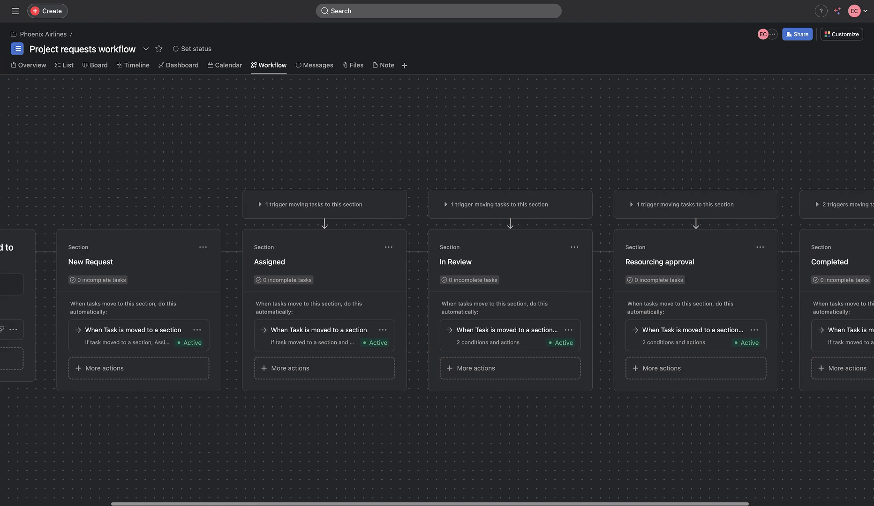
scroll(265, 267, left, 4)
scroll(265, 267, right, 10)
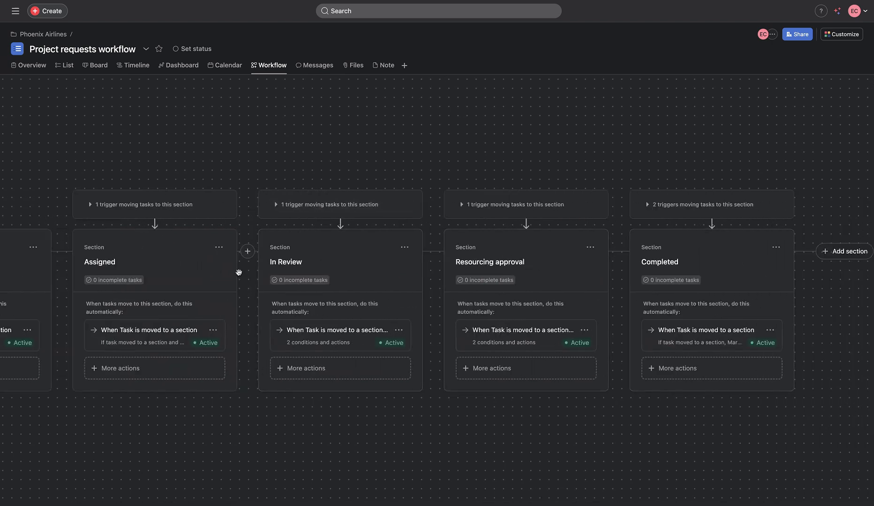
scroll(281, 345, left, 1)
scroll(311, 356, left, 8)
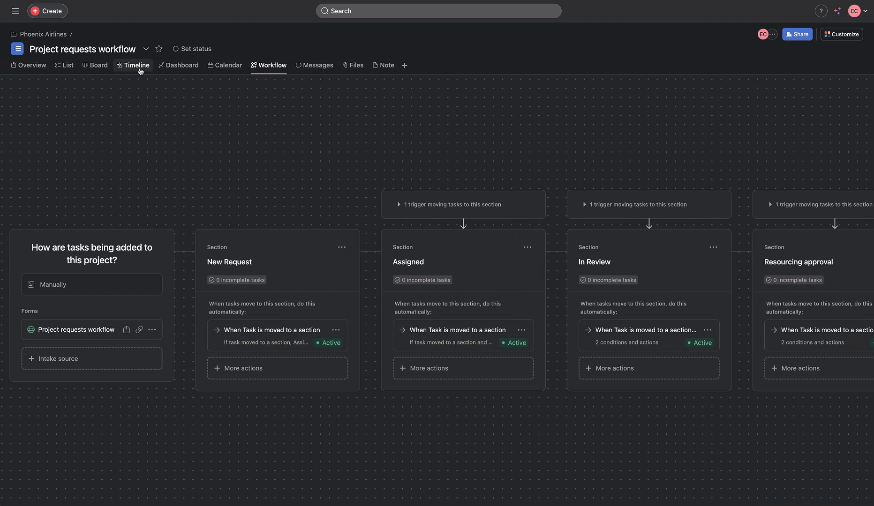
click(90, 69)
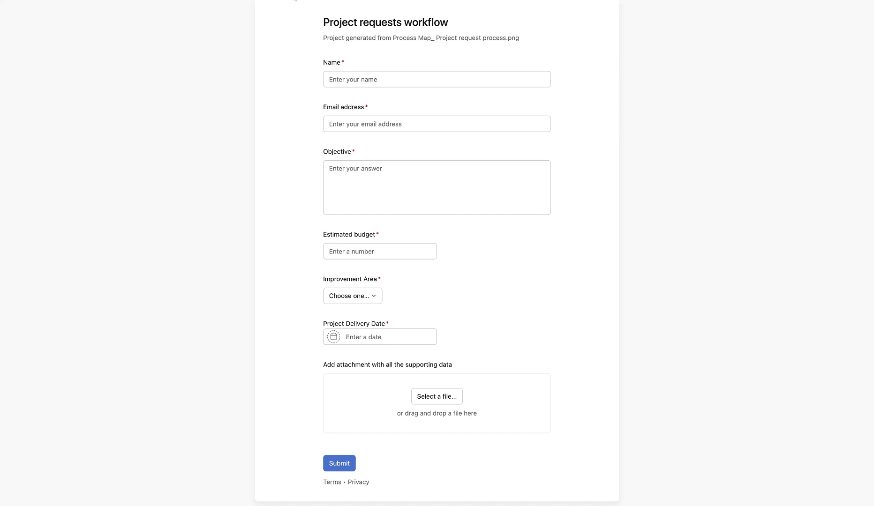
Step: Fill in the requester's name and e-mail from saved entries
click(380, 80)
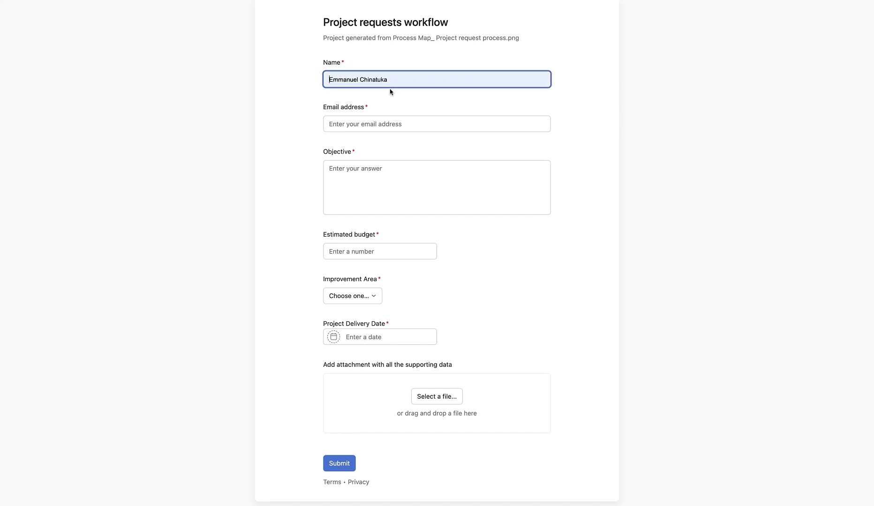
click(390, 90)
click(407, 122)
click(407, 136)
click(407, 135)
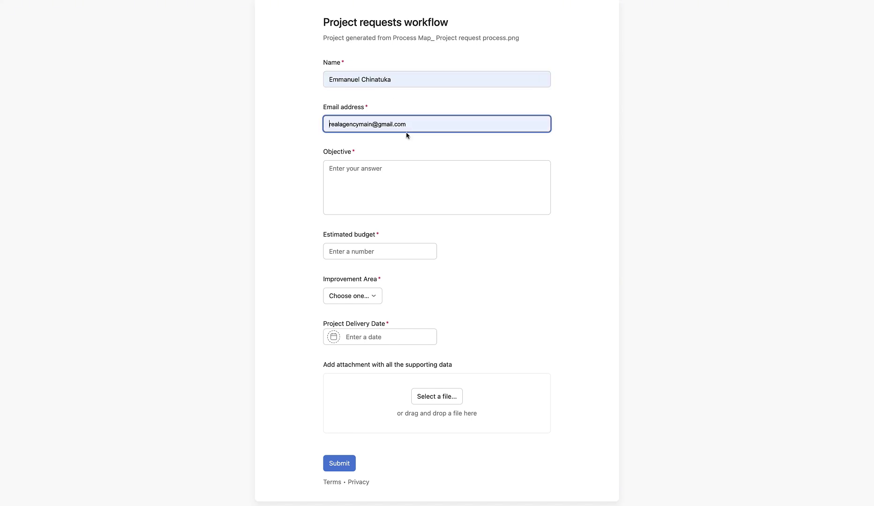
Step: Write the objective on improving air conditioning for 20 Boeing 727 fleet, with budget 2000000
click(408, 180)
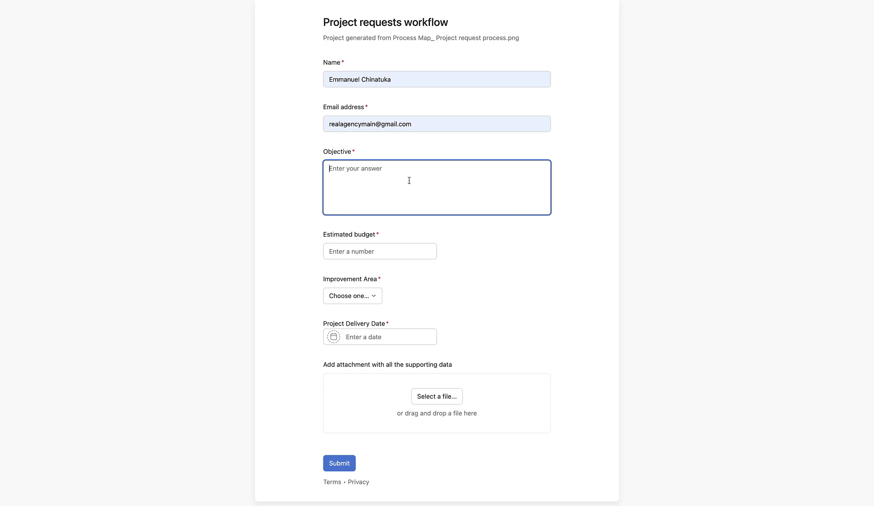
text(We )
text(wat. th)
text(e air conditioning )
text(of th)
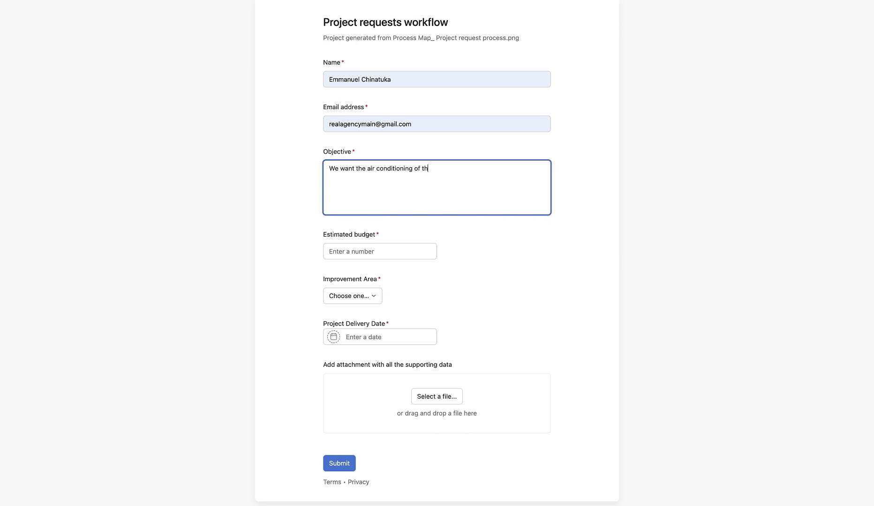
text(e airlines to be proved for 20 fleet)
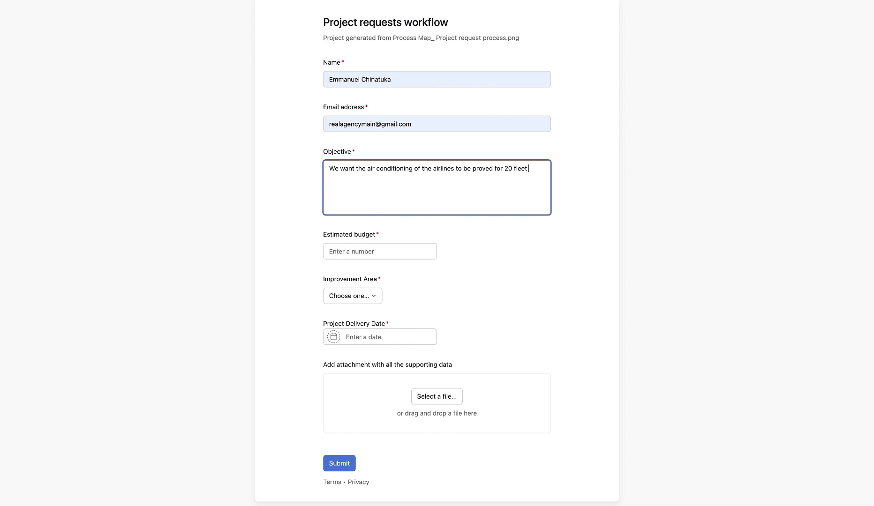
text( 727 Boeing airline)
click(351, 253)
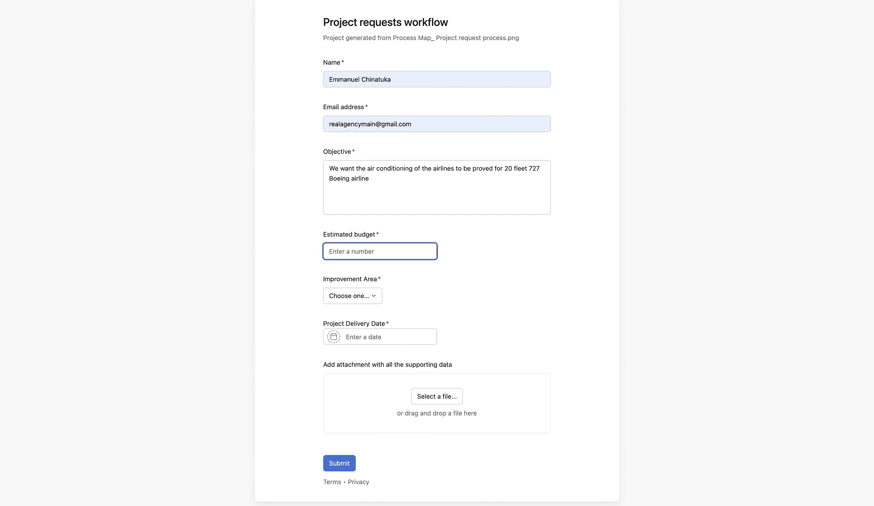
text(2000000)
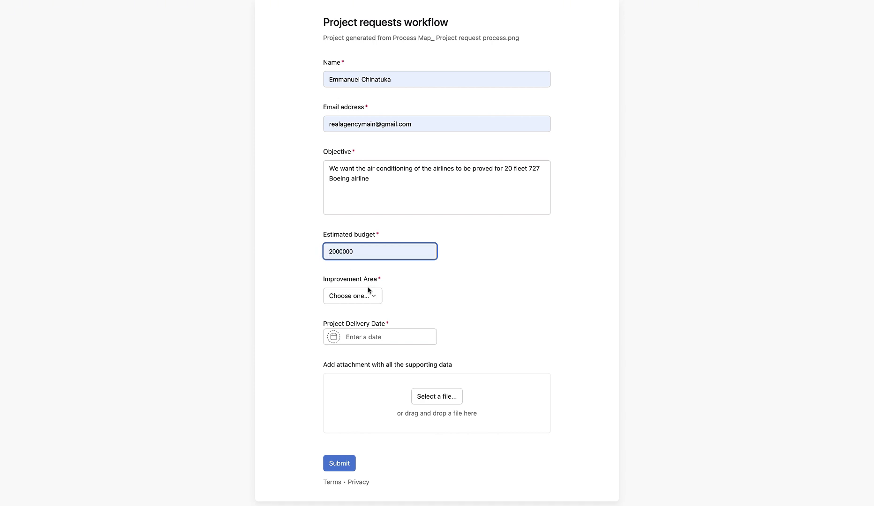
click(425, 307)
Step: Set the improvement area to Engineering with Mechanical Engineering as the engineering type
scroll(424, 307, down, 2)
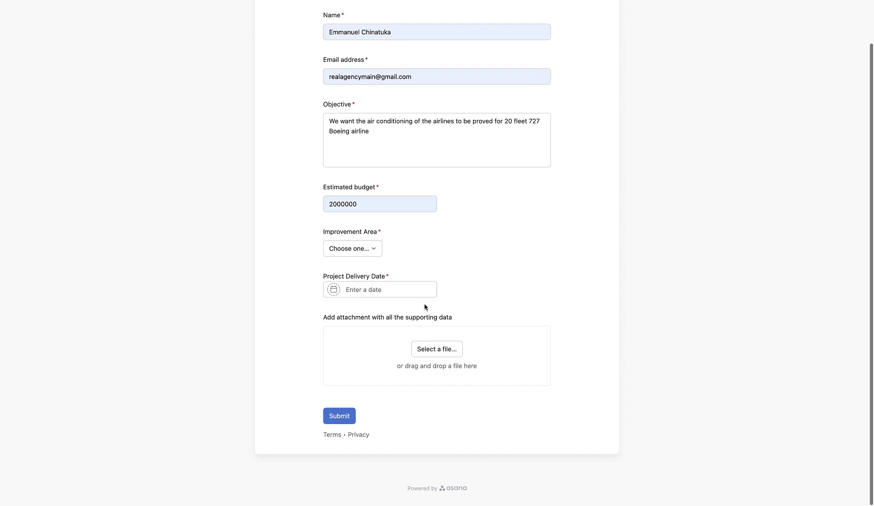
click(354, 250)
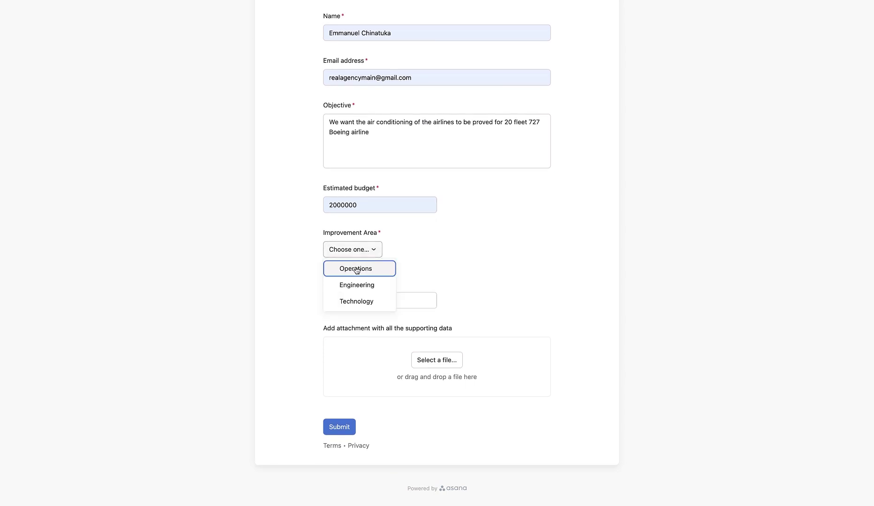
click(367, 303)
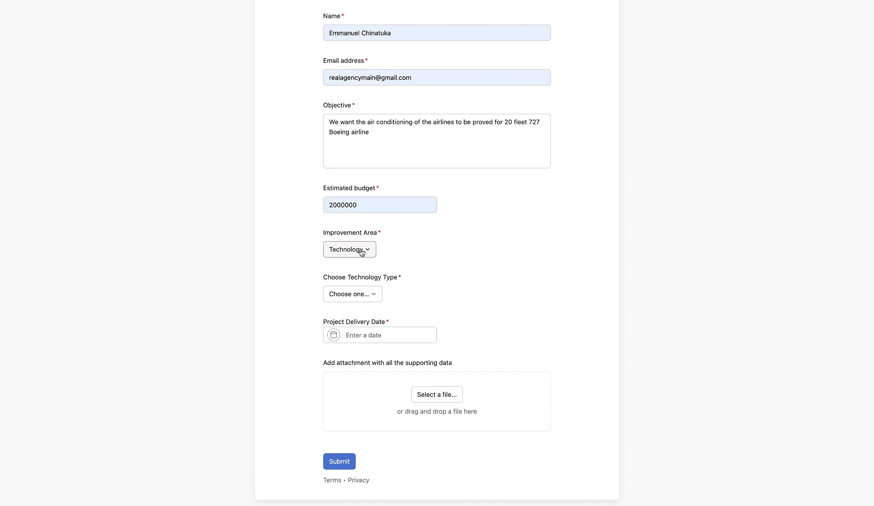
click(361, 249)
click(361, 267)
click(352, 295)
click(353, 280)
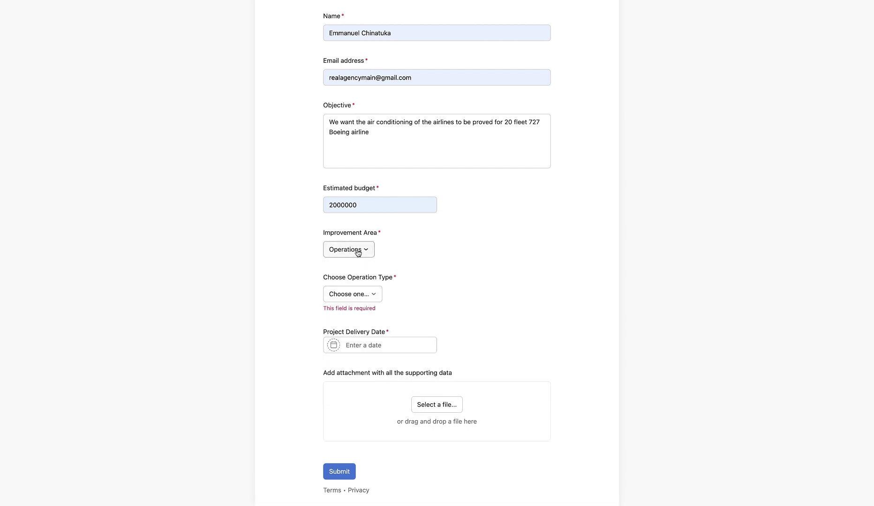
click(348, 249)
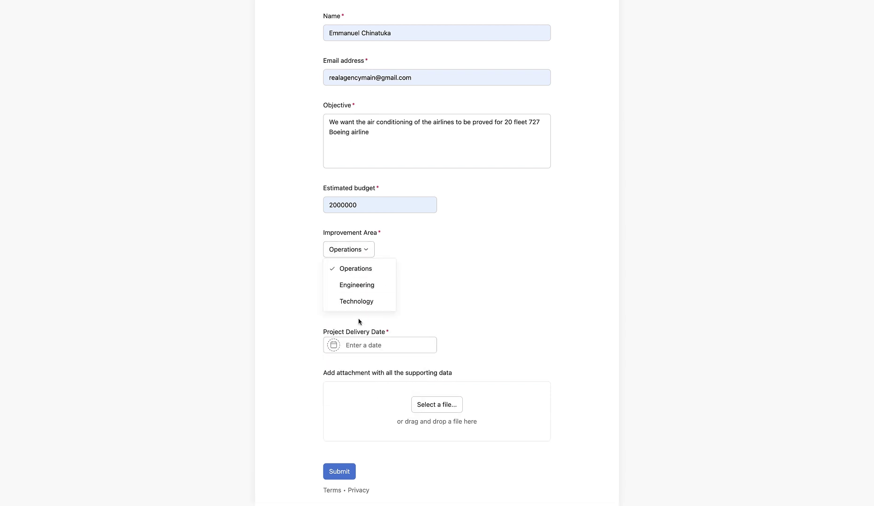
click(363, 289)
click(364, 295)
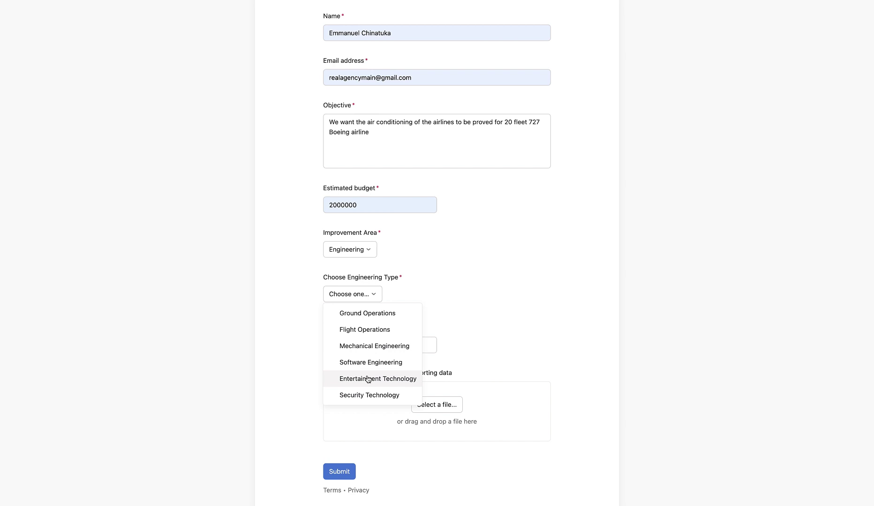
click(367, 347)
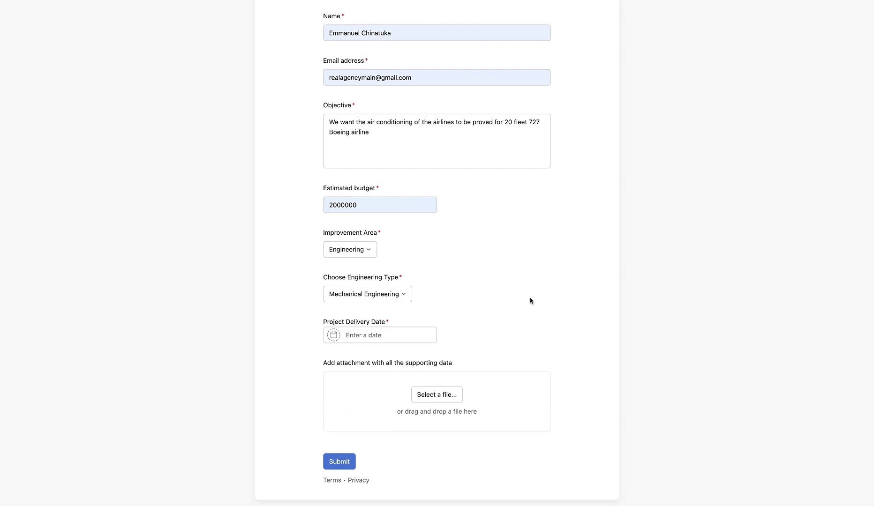
Step: Set the project delivery date to June 30, 2025
scroll(529, 300, down, 2)
click(406, 296)
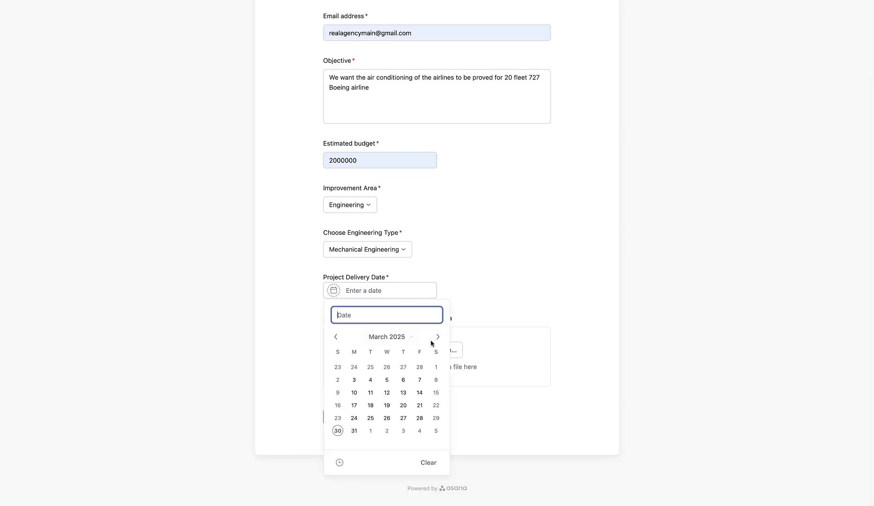
click(437, 338)
click(437, 338)
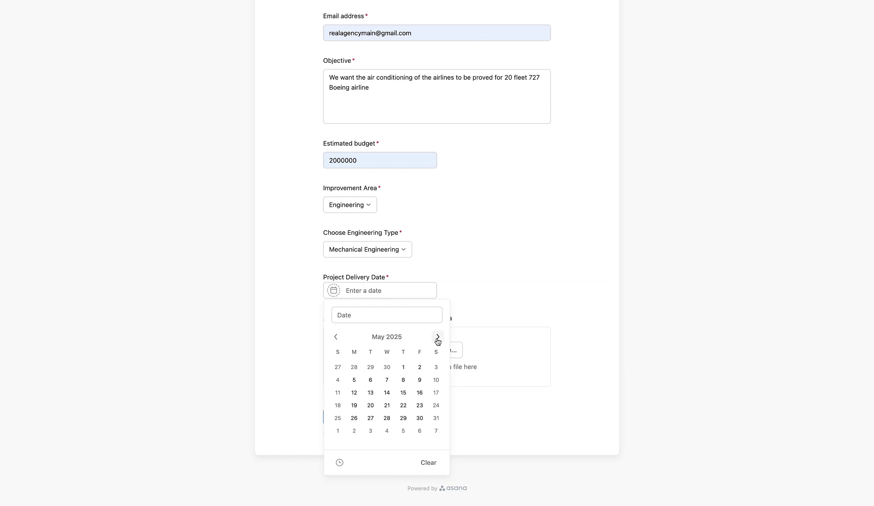
click(437, 337)
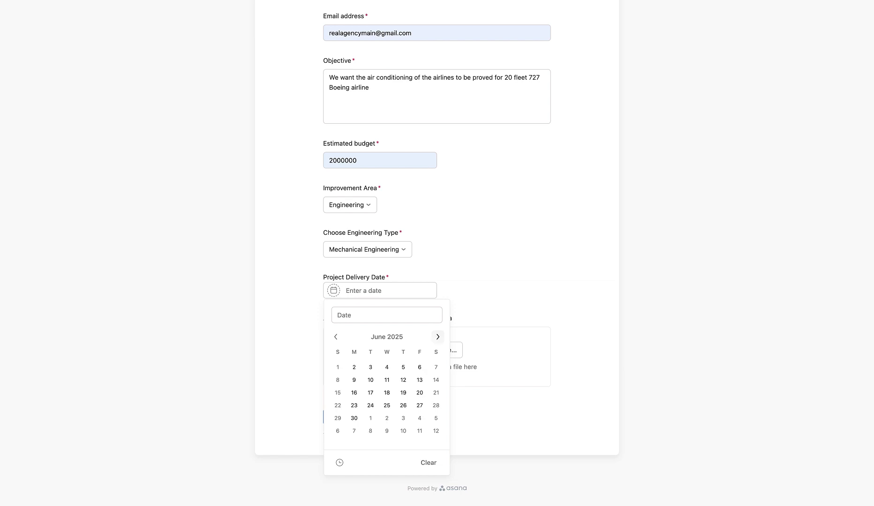
click(354, 418)
click(496, 347)
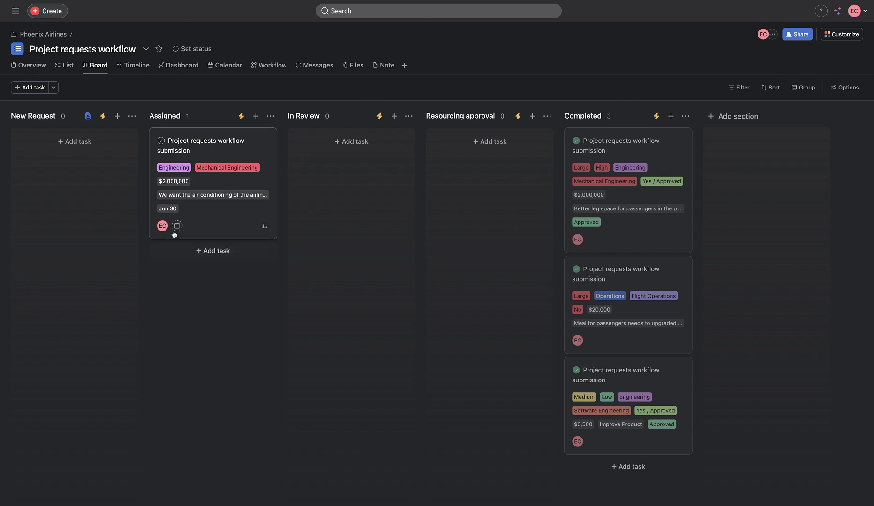
Step: Submit the form and find the new Engineering, $2,000,000 request card in the Assigned column
mouse_move(162, 226)
Step: Set the new request's Project Size to Large so it moves into In Review
click(222, 228)
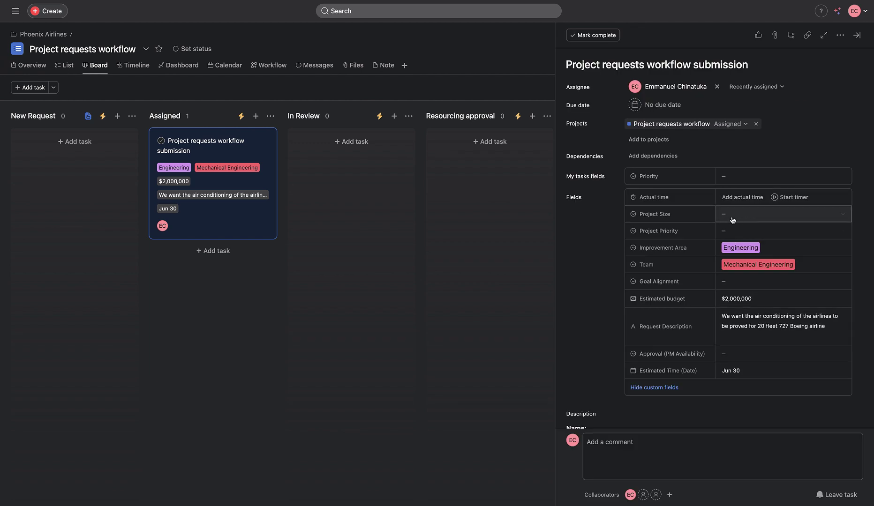
click(739, 219)
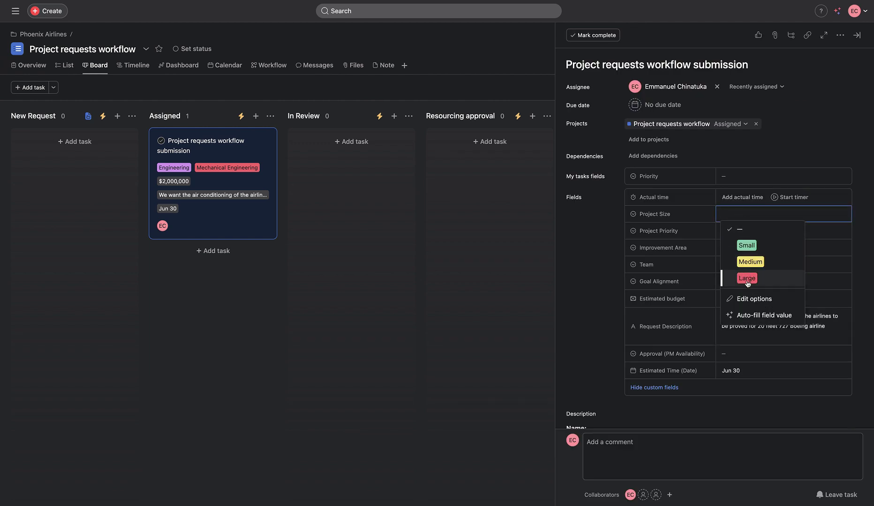
click(747, 279)
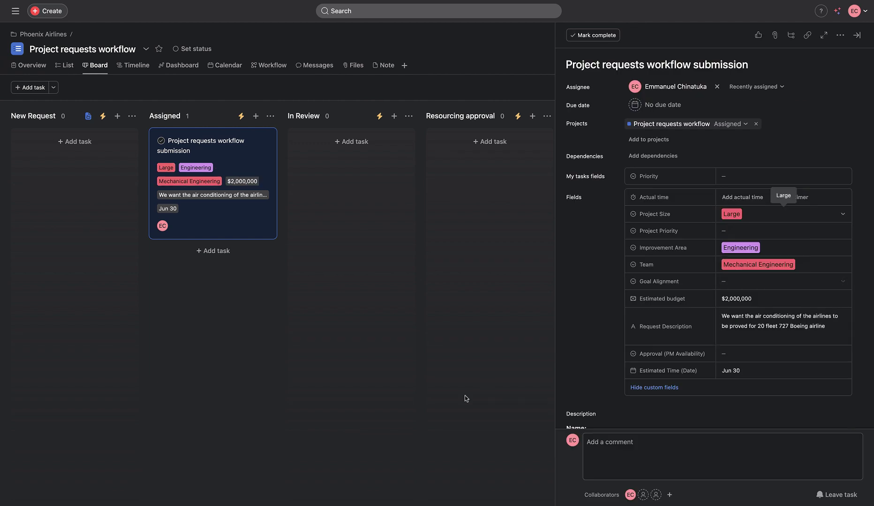
click(443, 432)
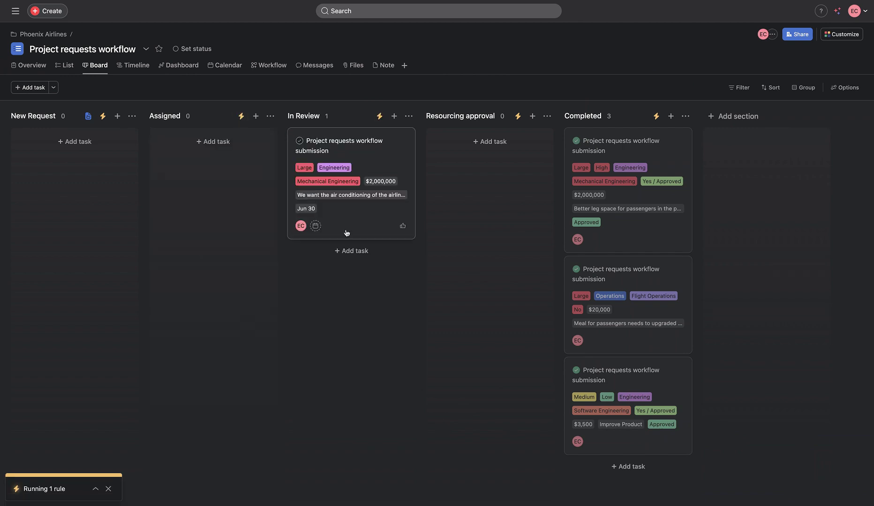
Step: Set Goal Alignment to Yes on the In Review request, sending it to Resourcing approval
click(357, 226)
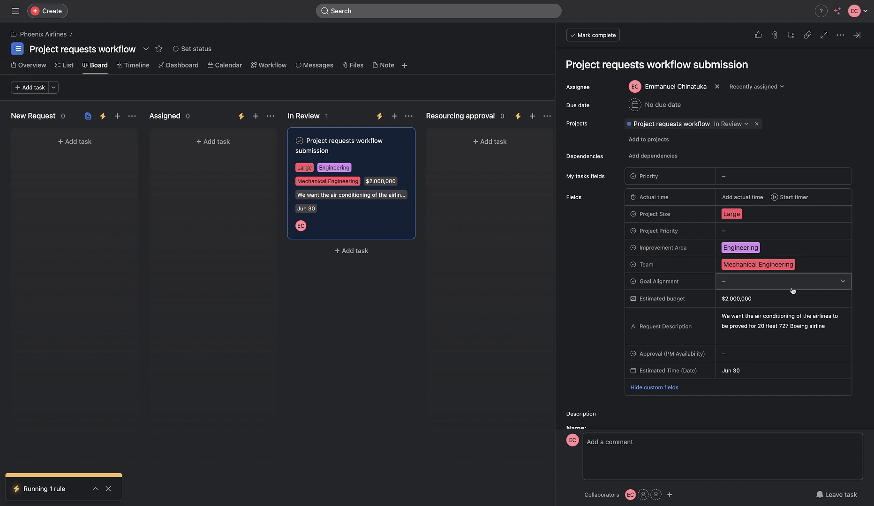
click(769, 281)
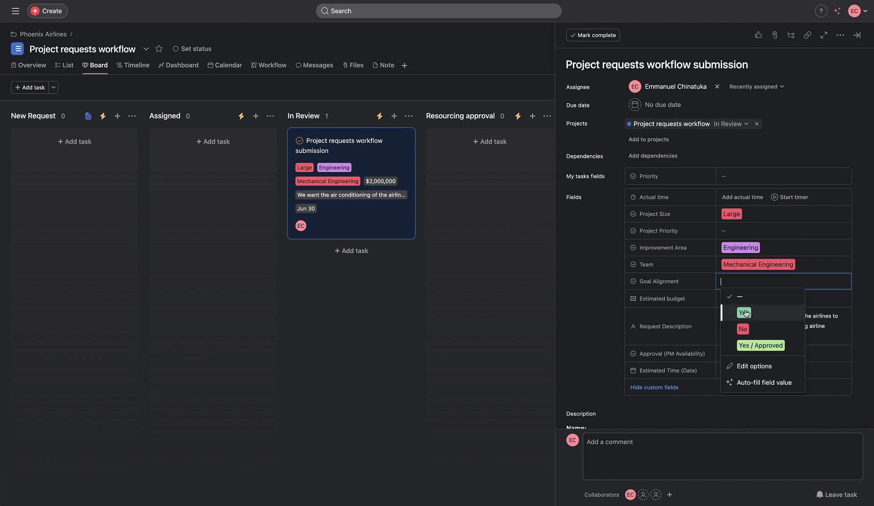
click(745, 313)
click(440, 458)
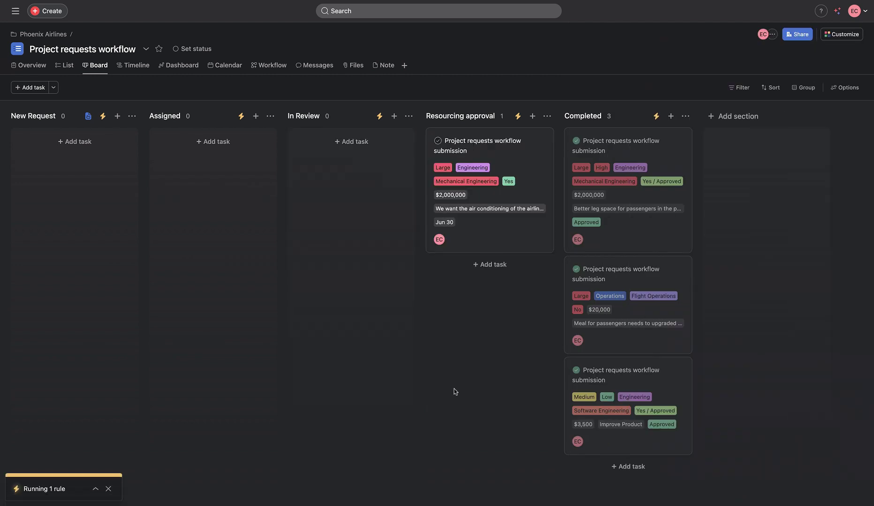
click(464, 224)
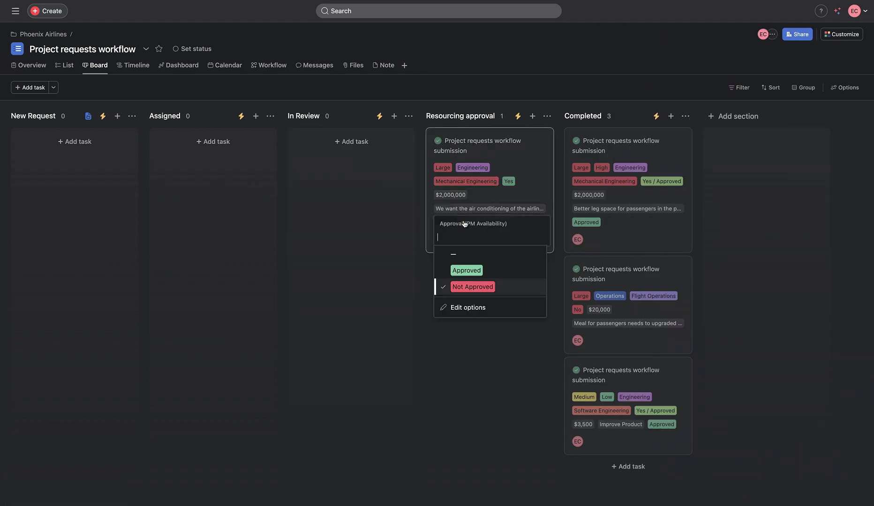
Step: Set the request's approval to Approved and check that Completed now holds four requests
click(476, 270)
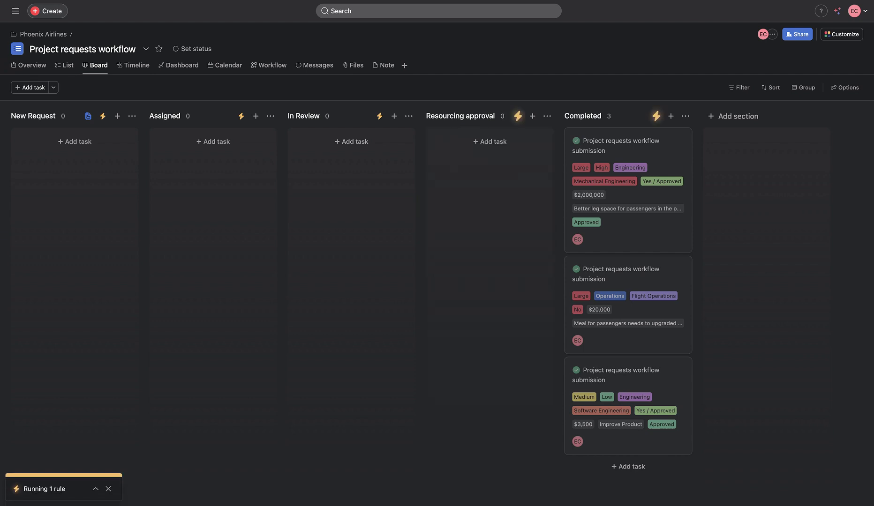
scroll(593, 305, down, 4)
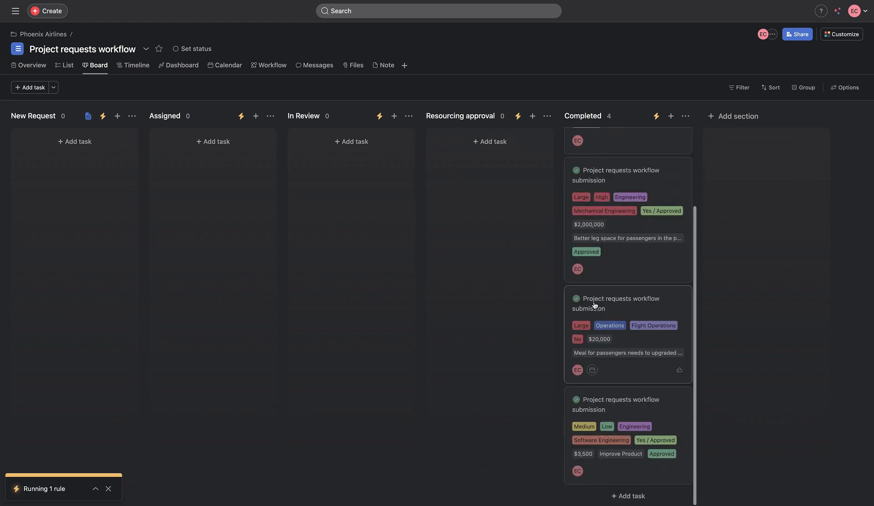
scroll(593, 305, up, 4)
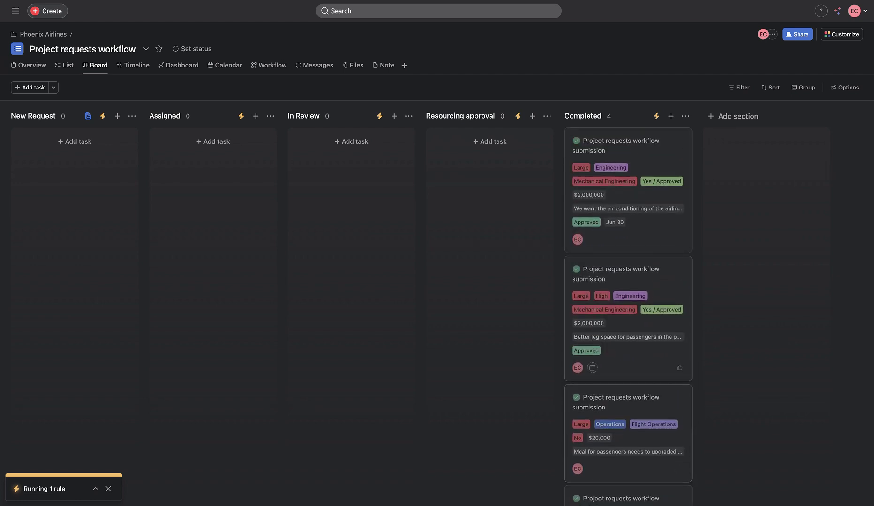
scroll(603, 281, down, 3)
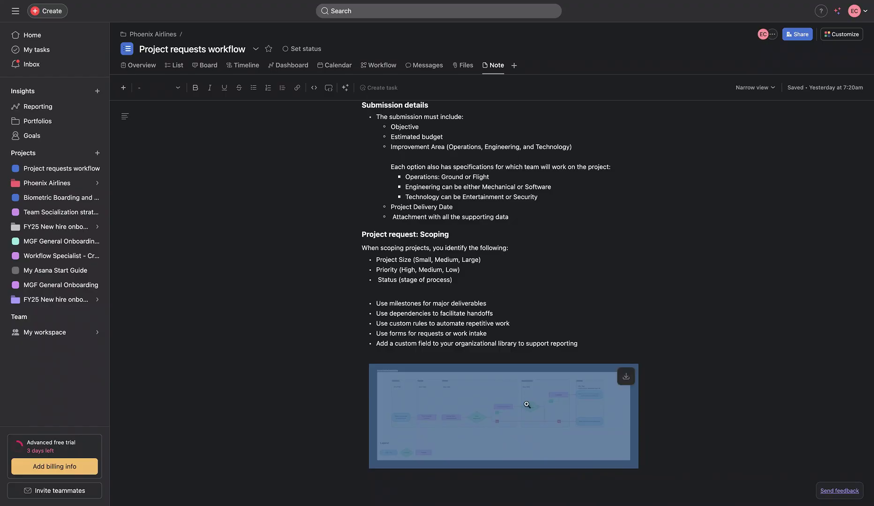
Step: Deselect the workflow diagram image in the Project requests workflow note
click(685, 289)
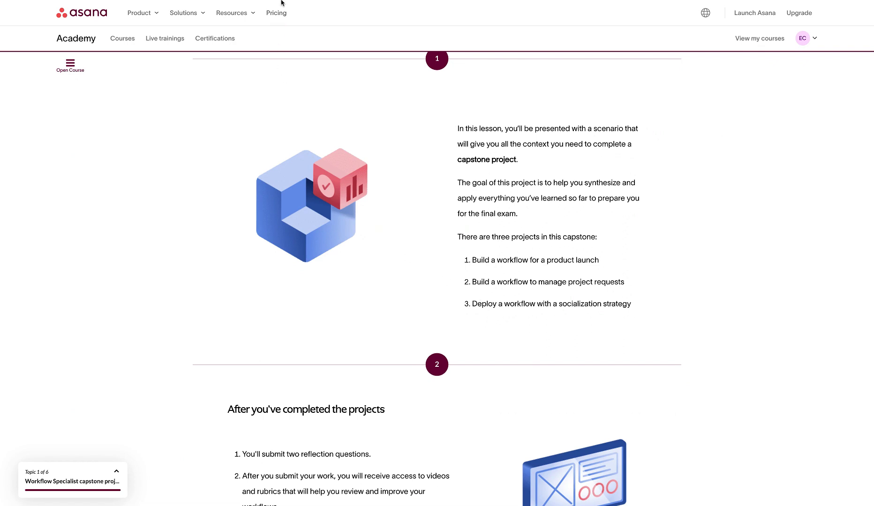
Step: Return from the Academy capstone lesson to the Asana workspace Strategy map with Alt+Tab
key(alt+Tab)
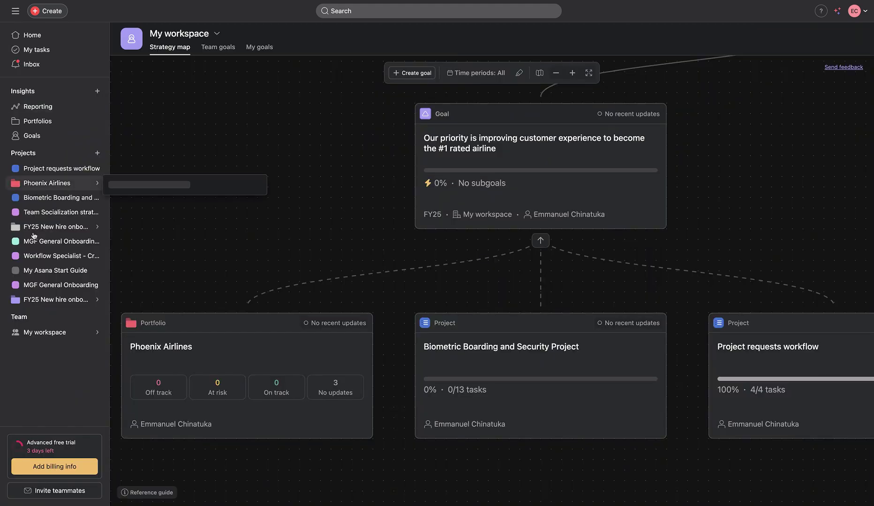
Step: Open the Team Socialization strategy project from the Phoenix Airlines portfolio, with the sidebar hidden
click(39, 121)
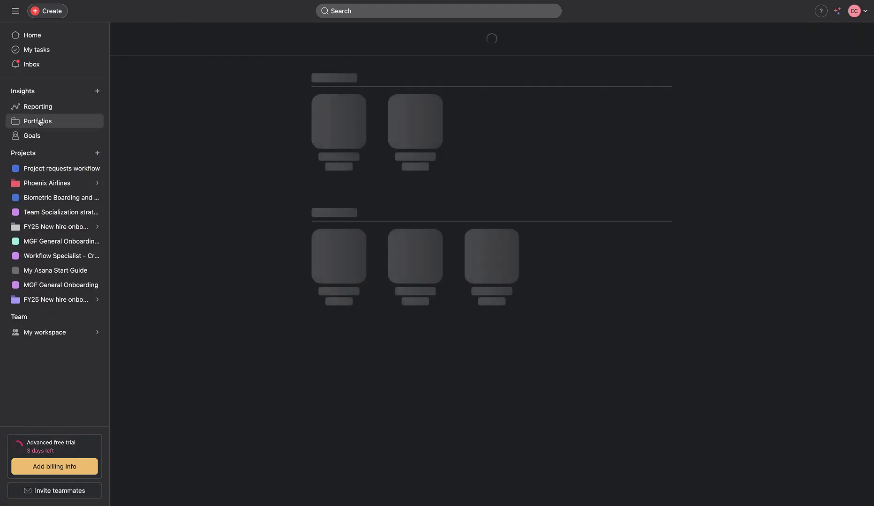
click(412, 173)
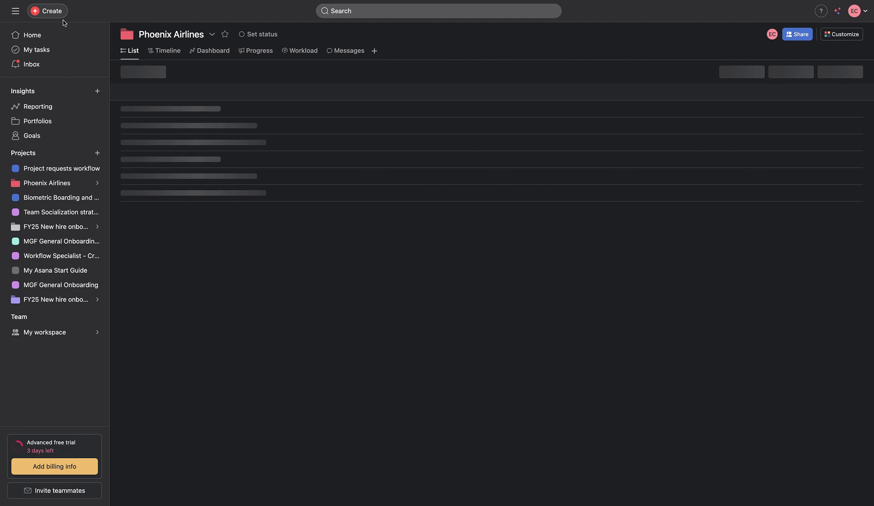
click(16, 11)
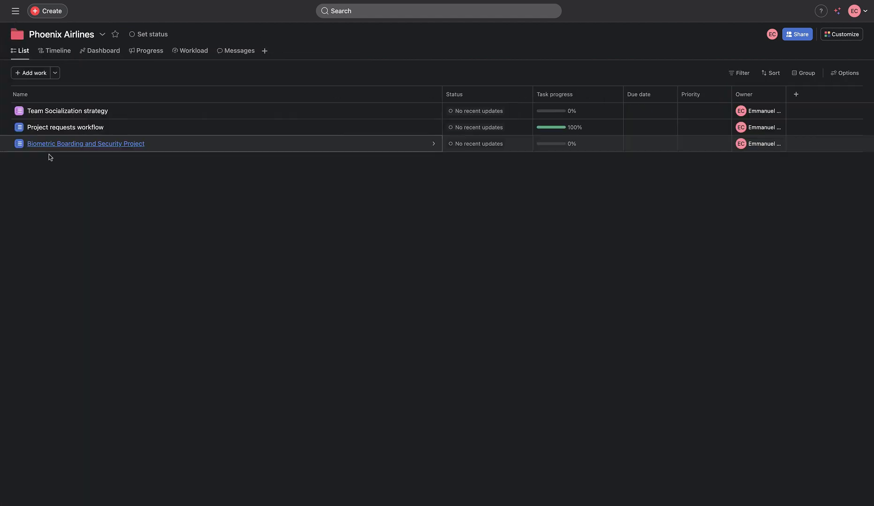
click(61, 116)
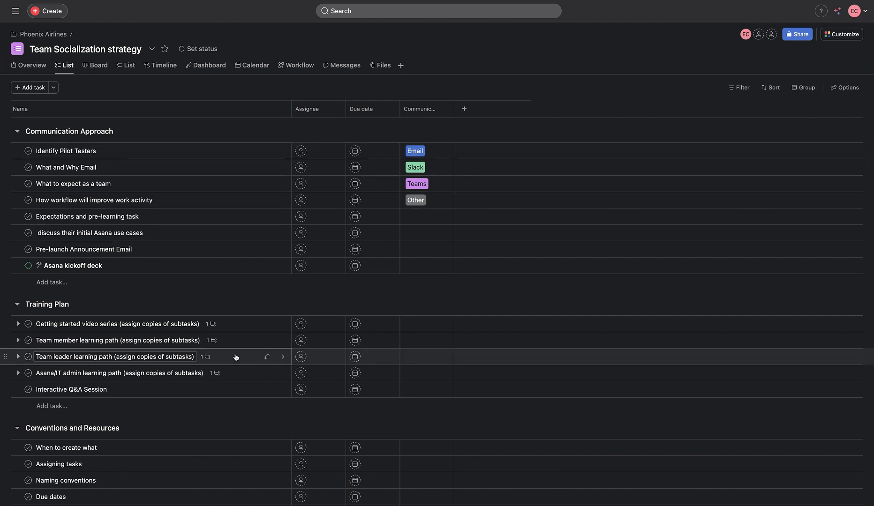
scroll(236, 357, down, 2)
scroll(235, 357, up, 2)
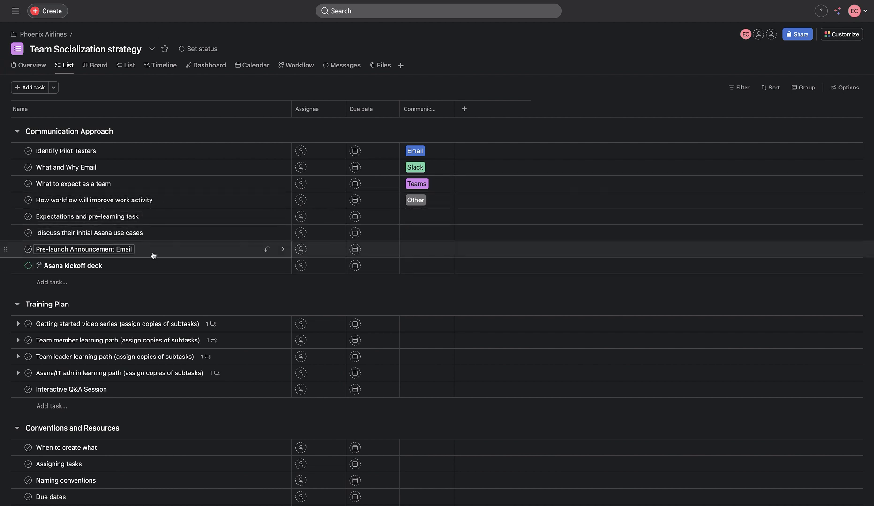
scroll(153, 256, down, 1)
Step: Scroll the Team Socialization strategy task list down to the Conventions and Resources section
scroll(154, 257, up, 1)
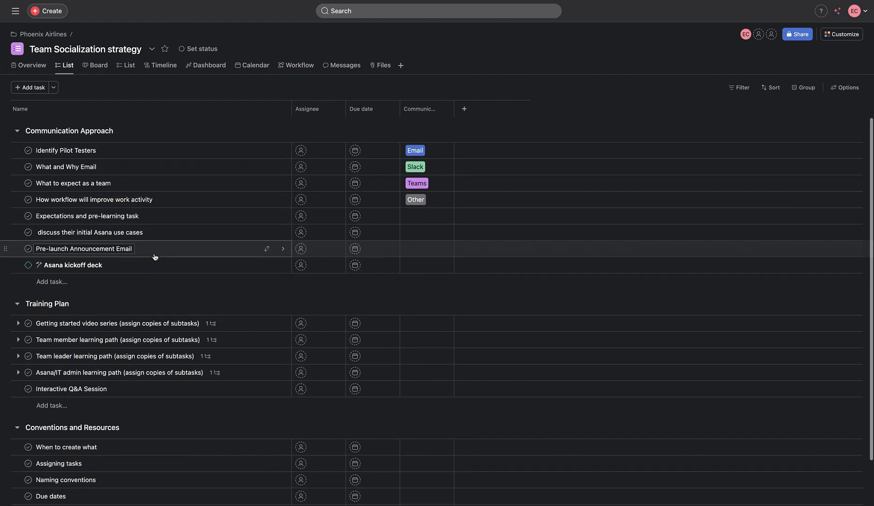
scroll(155, 257, down, 2)
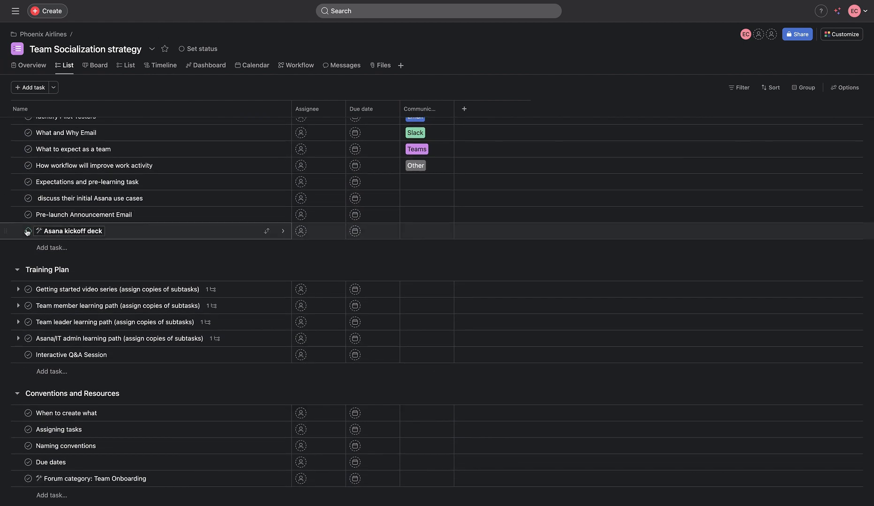
scroll(122, 215, down, 1)
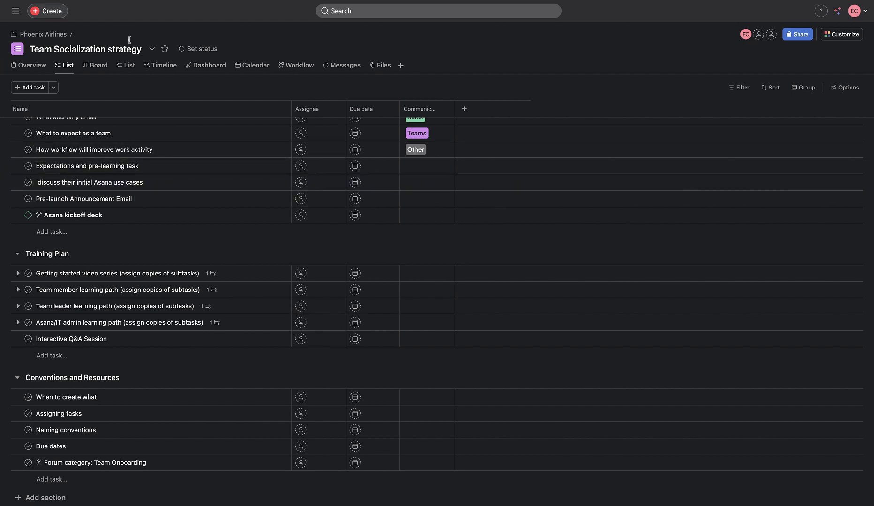
Step: Bring up the Asana Academy Workflow Specialist capstone lesson with Ctrl+Tab
key(ctrl+Tab)
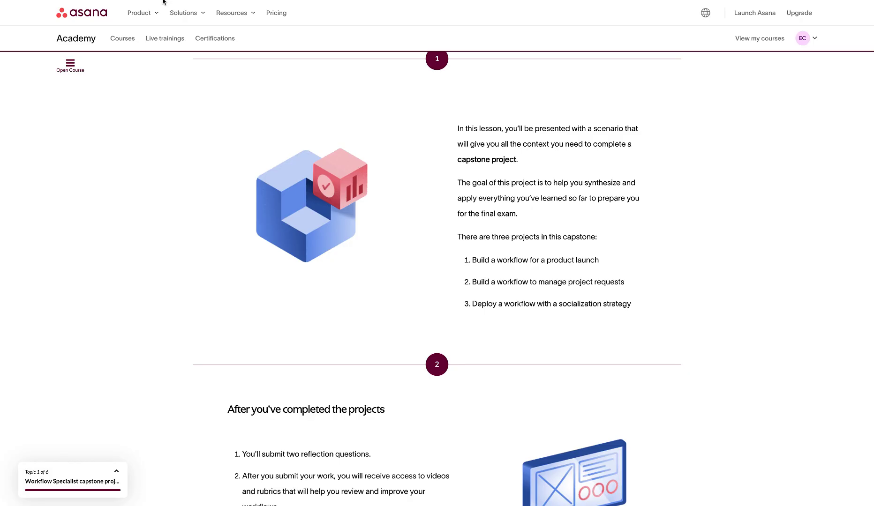